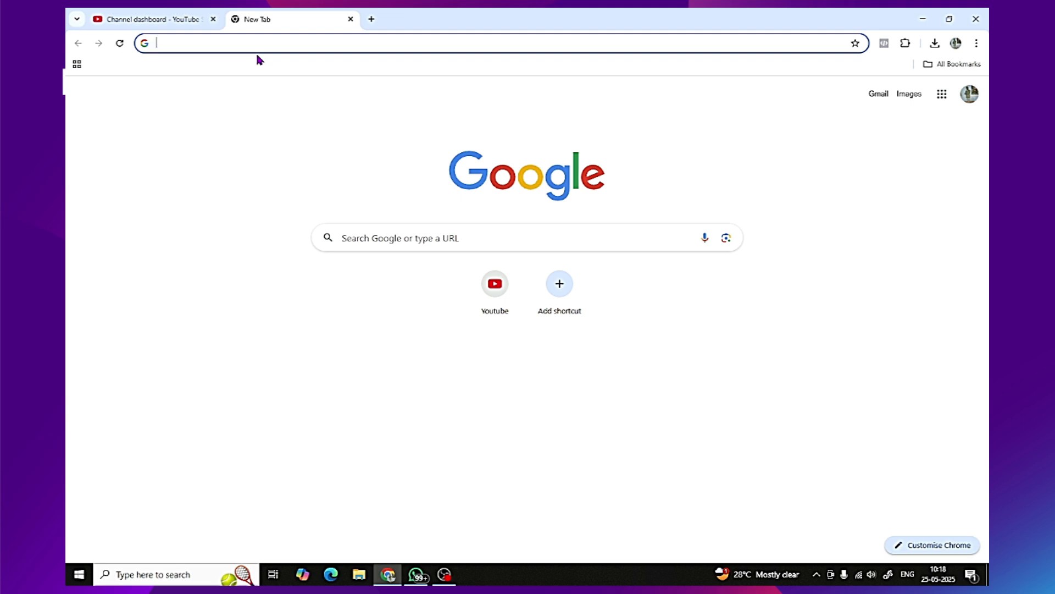
# Search the web for deepseek and open the DeepSeek chat site
pyautogui.write('dee')
pyautogui.press('Return')
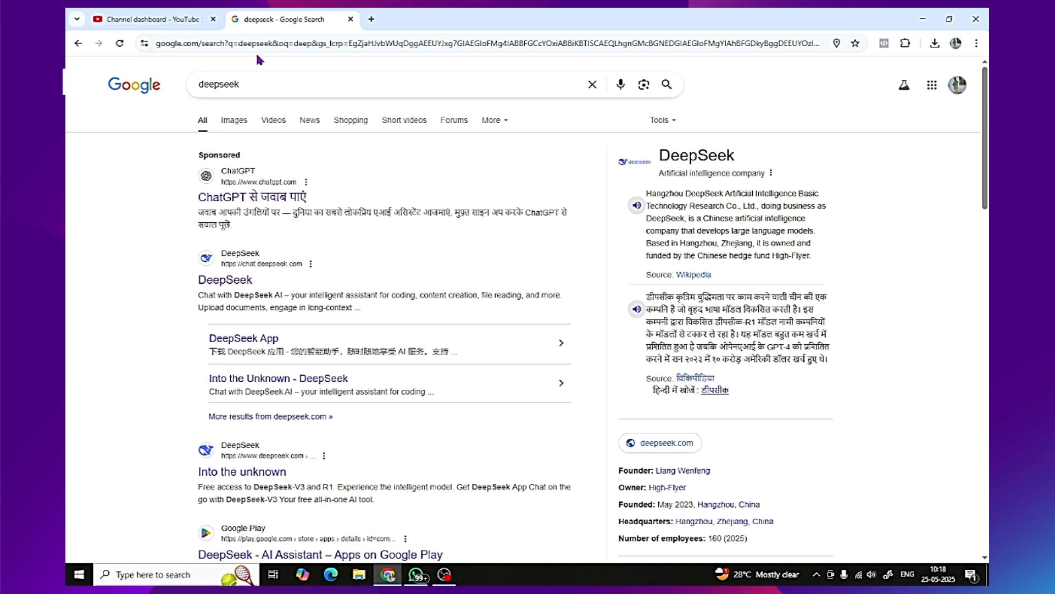
pyautogui.click(247, 284)
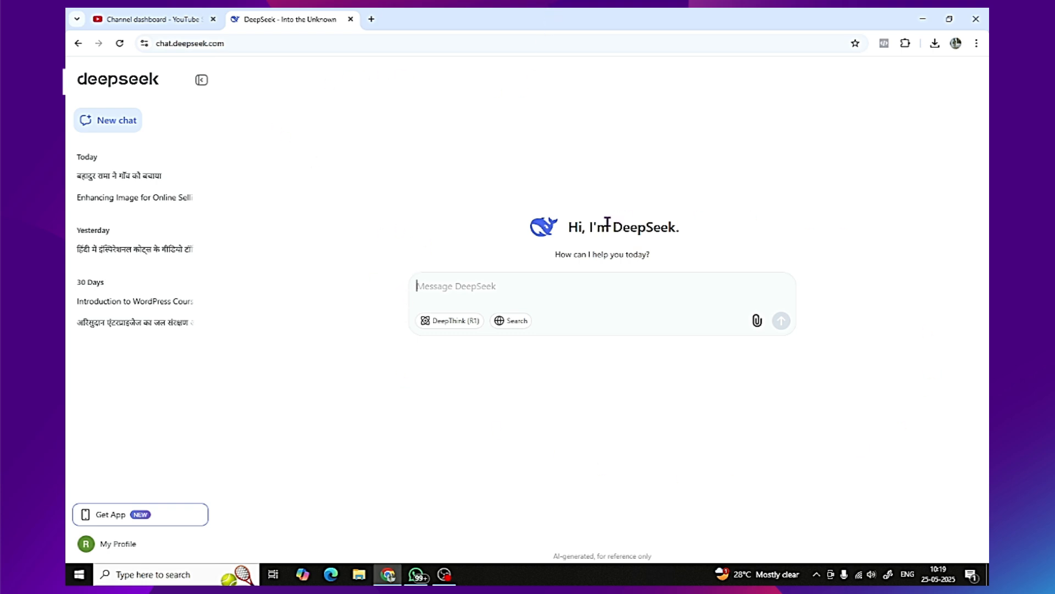
# Ask for a 300-word Hindi story about Rama, a brave village boy who saves the villagers from a dangerous lion
pyautogui.moveTo(590, 227); pyautogui.dragTo(568, 227)
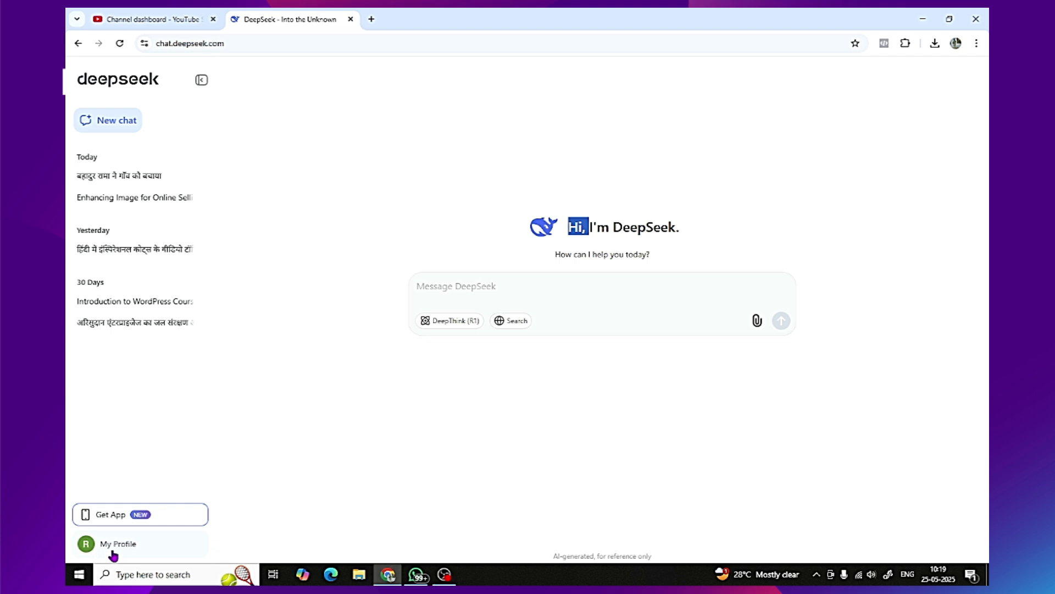
pyautogui.click(423, 294)
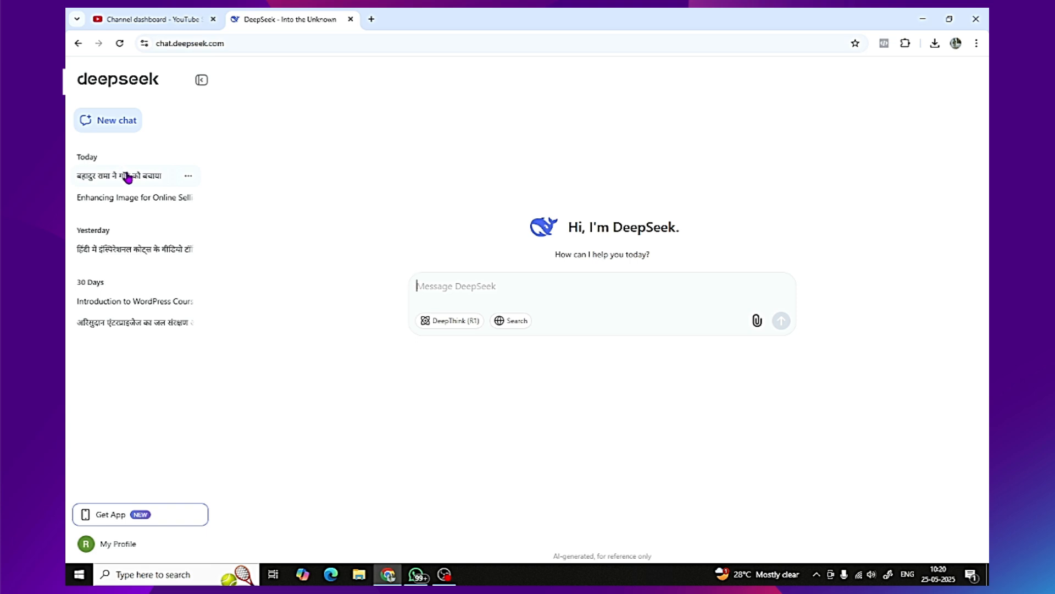
pyautogui.write('write an stoy of a brave boy in a village his name is rama and he save the life of village people from a dangerous lion , kindly give me the story on it in 300 words in hindi')
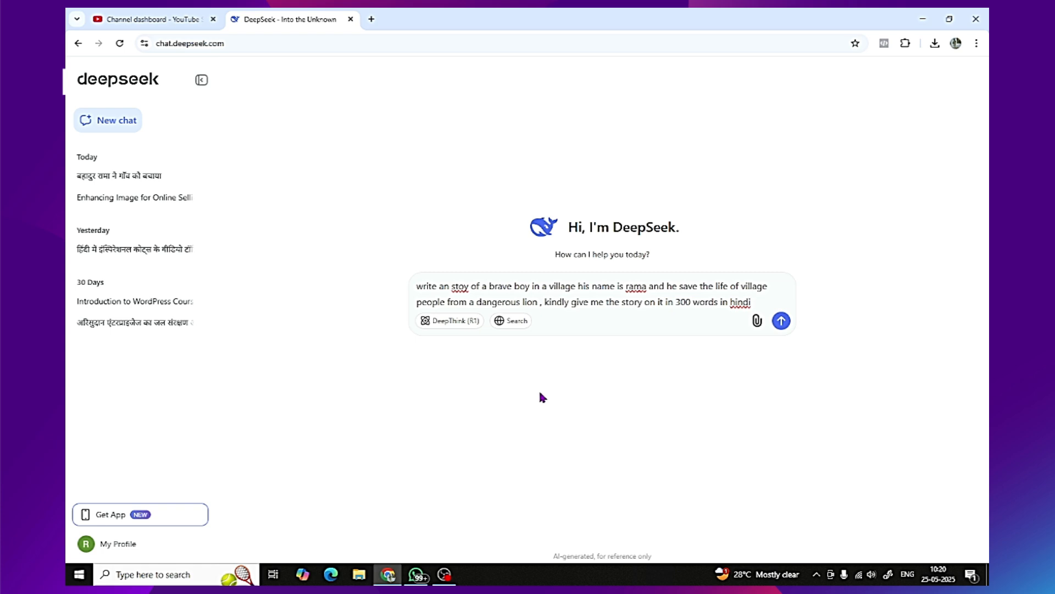
pyautogui.moveTo(751, 302); pyautogui.dragTo(412, 287)
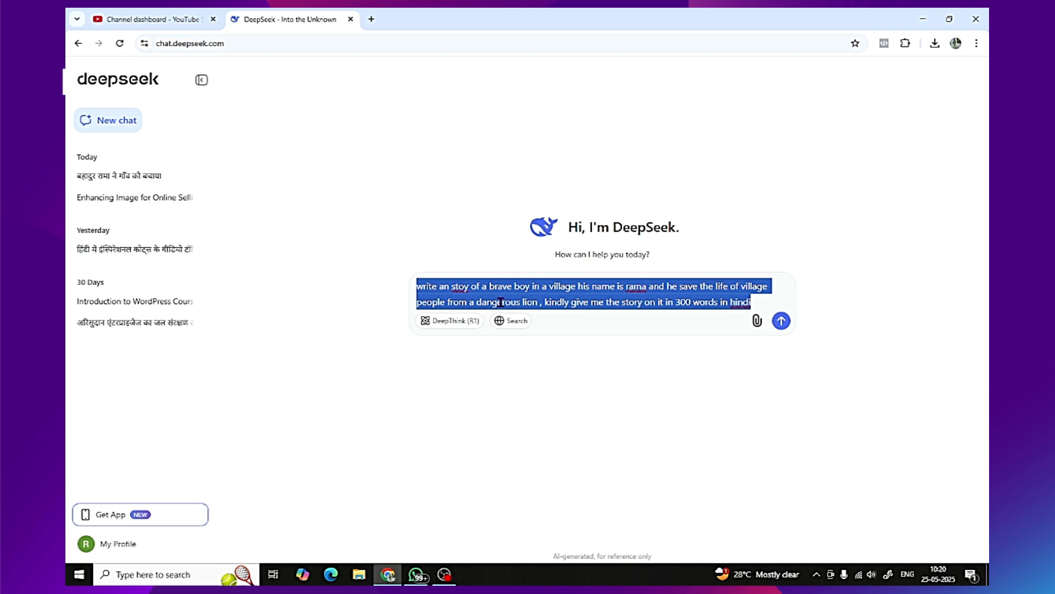
pyautogui.click(781, 321)
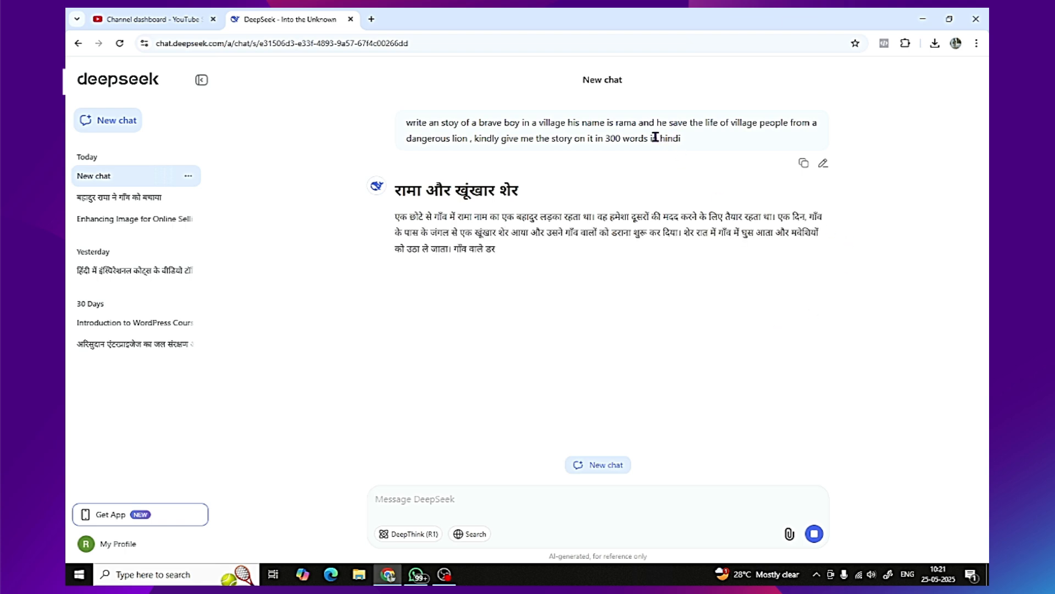
pyautogui.moveTo(650, 139); pyautogui.dragTo(682, 140)
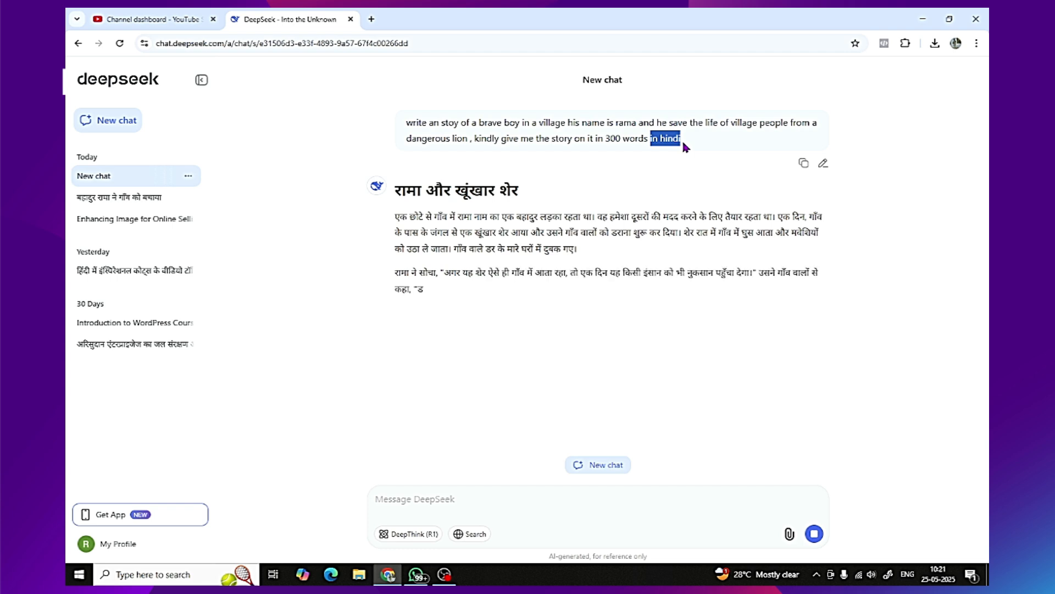
pyautogui.click(713, 146)
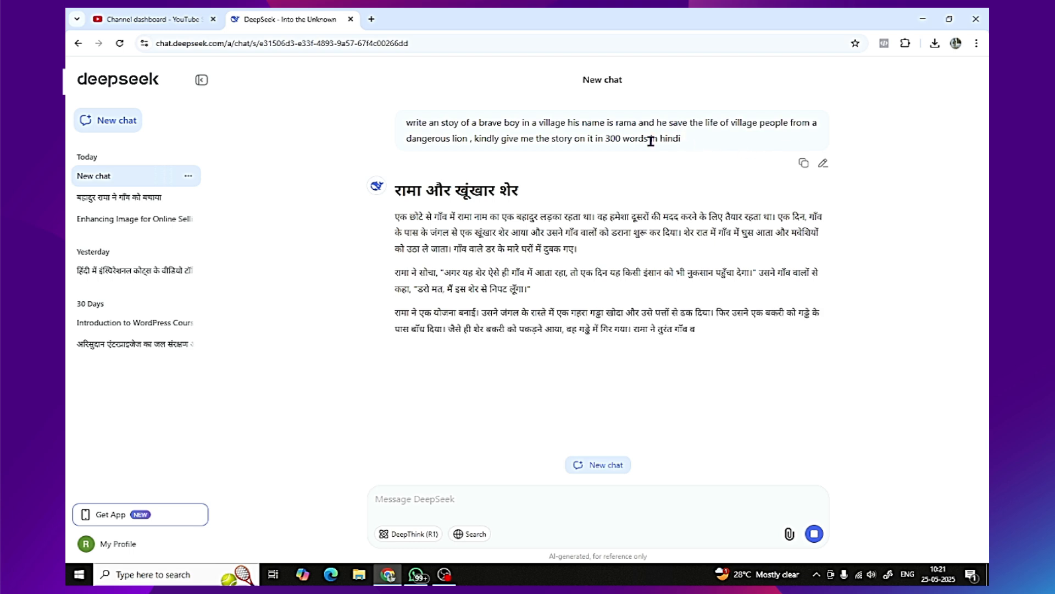
pyautogui.moveTo(653, 140); pyautogui.dragTo(688, 141)
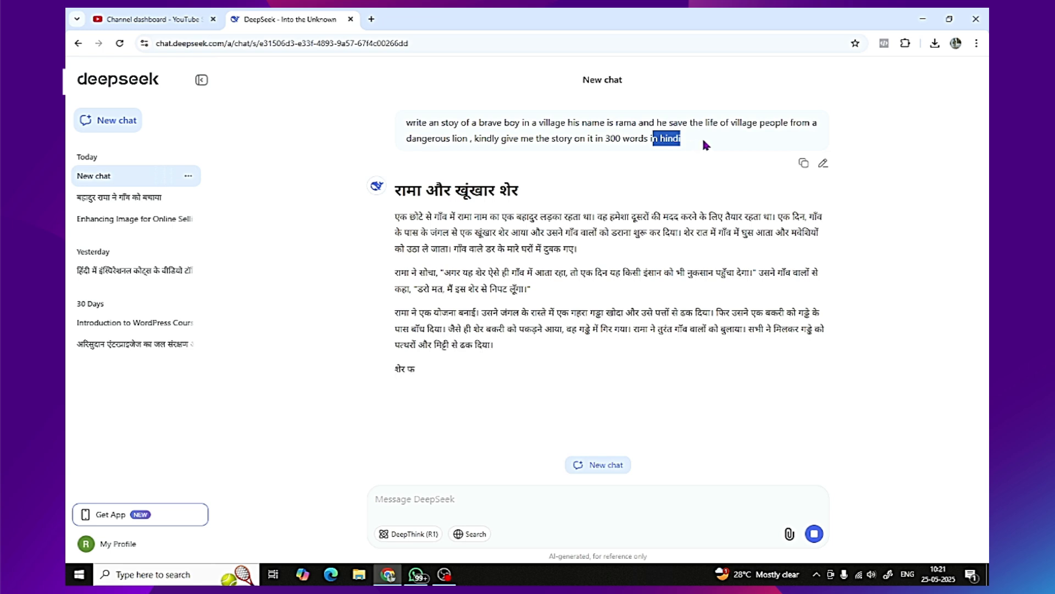
pyautogui.moveTo(649, 140); pyautogui.dragTo(691, 150)
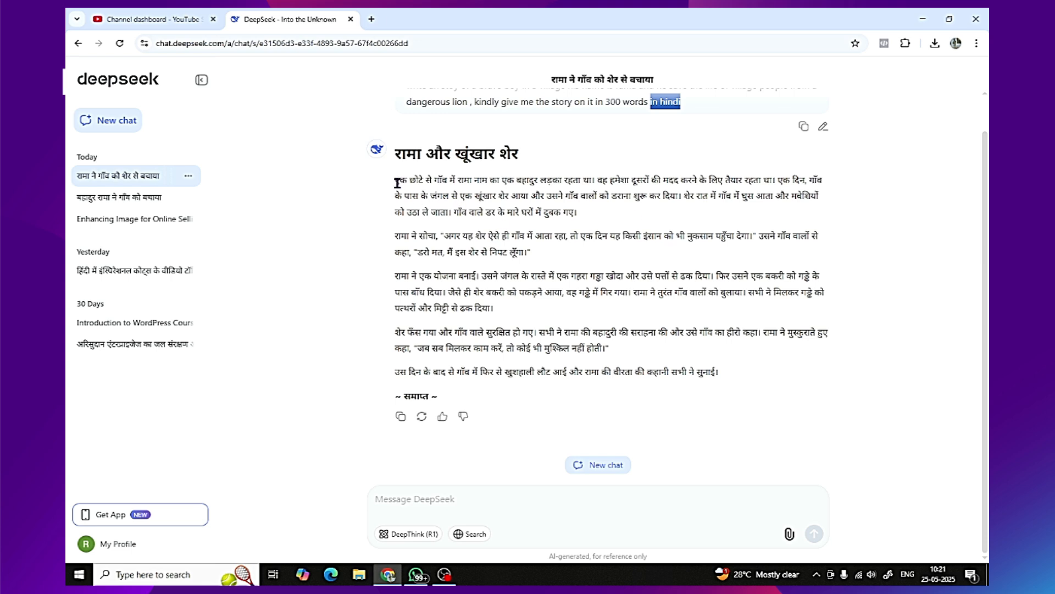
# Copy all paragraphs of the generated Hindi story, without its heading and closing line
pyautogui.moveTo(397, 181); pyautogui.dragTo(708, 348)
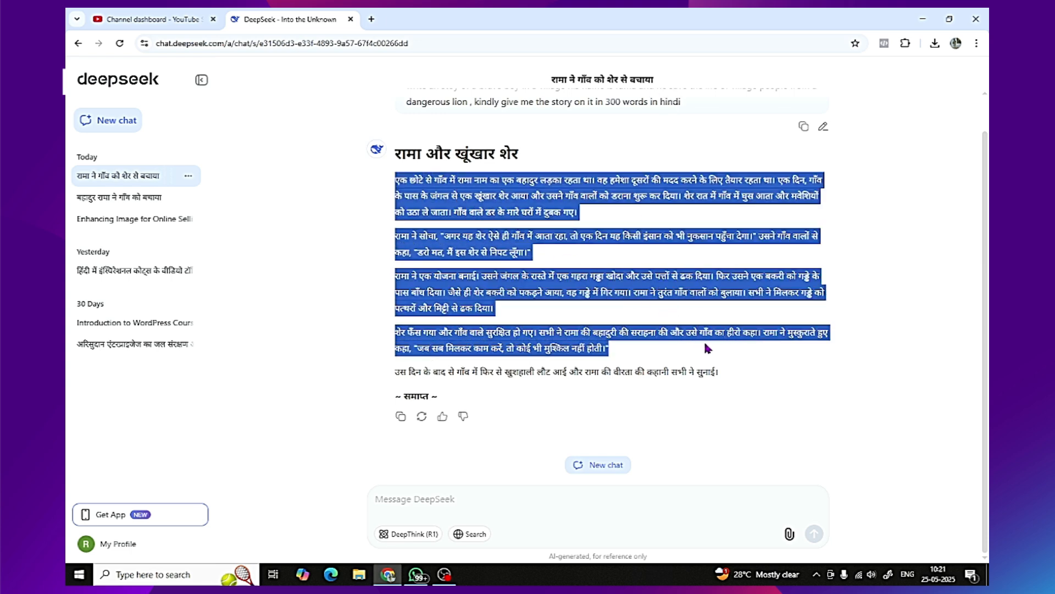
pyautogui.moveTo(708, 348); pyautogui.dragTo(722, 373)
pyautogui.hotkey('ctrl', 'c')
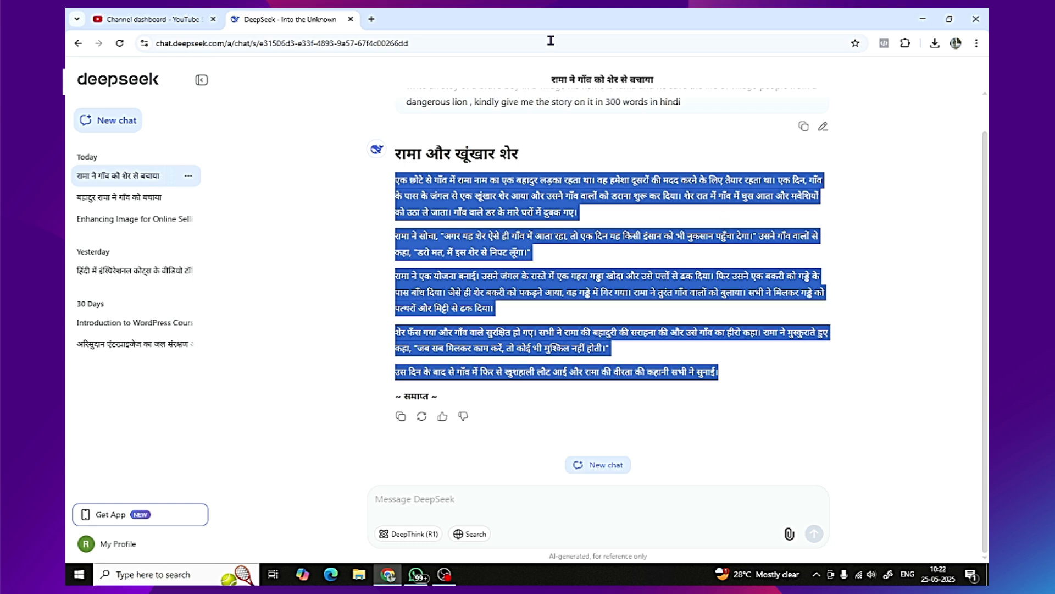
# Search for mootion ai in a new browser tab and open the main Mootion site, "Turn your ideas into visual stories"
pyautogui.click(371, 20)
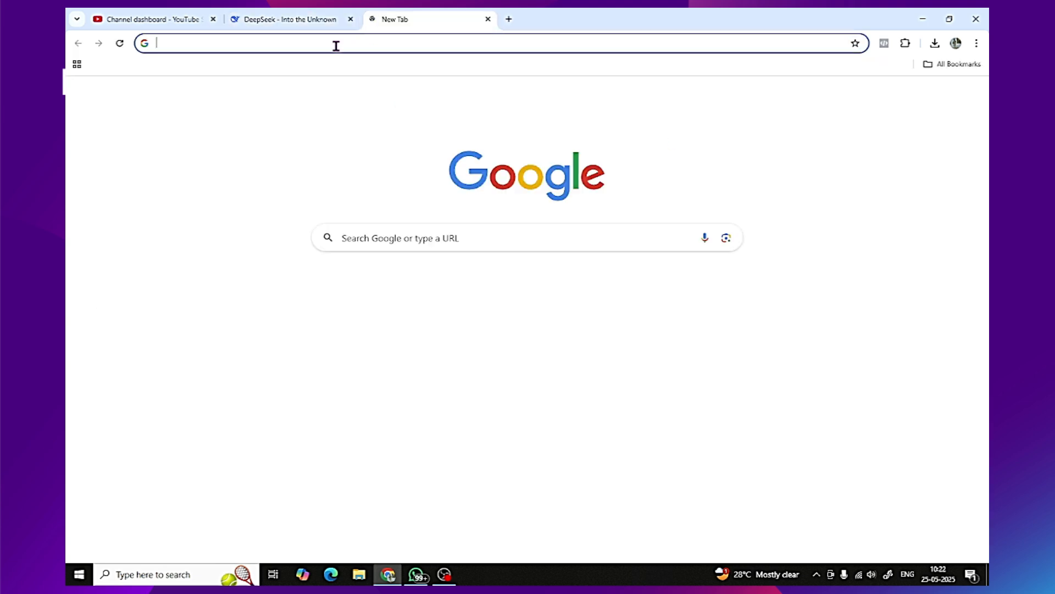
pyautogui.write('moo')
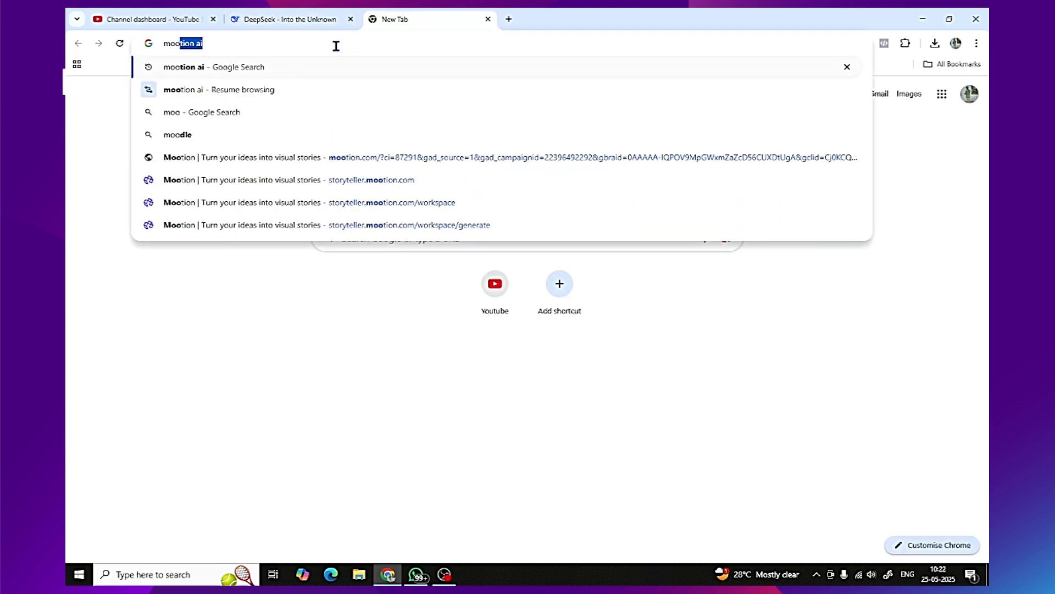
pyautogui.press('Return')
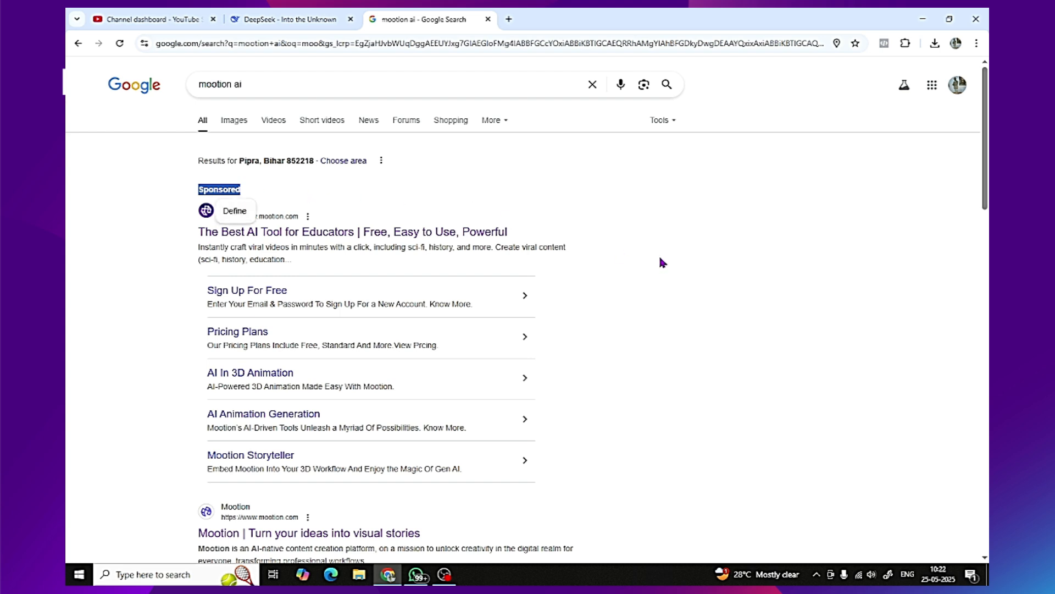
pyautogui.scroll(-2, 661, 257)
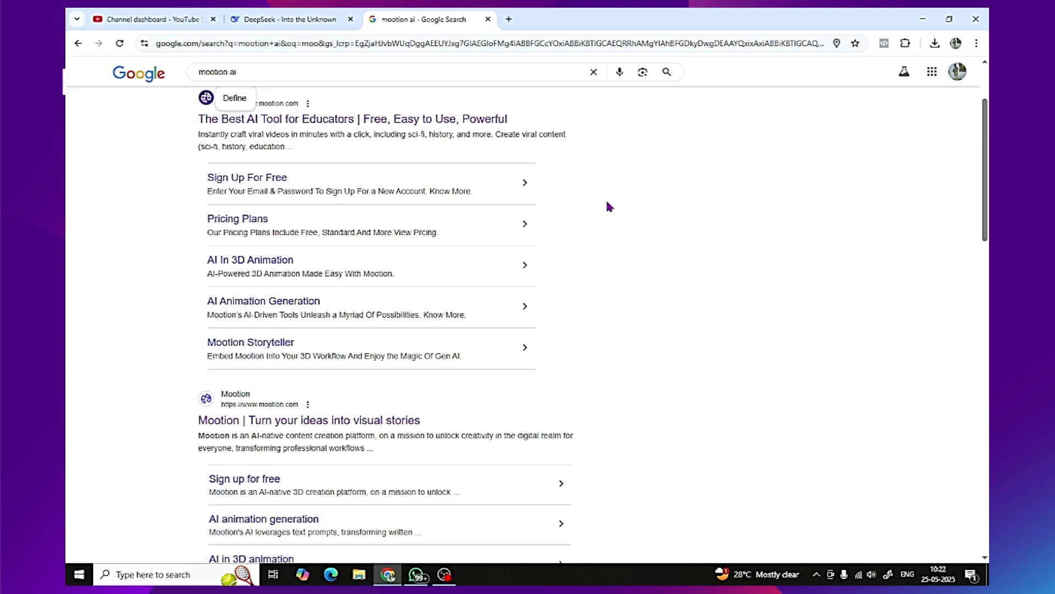
pyautogui.scroll(2, 605, 214)
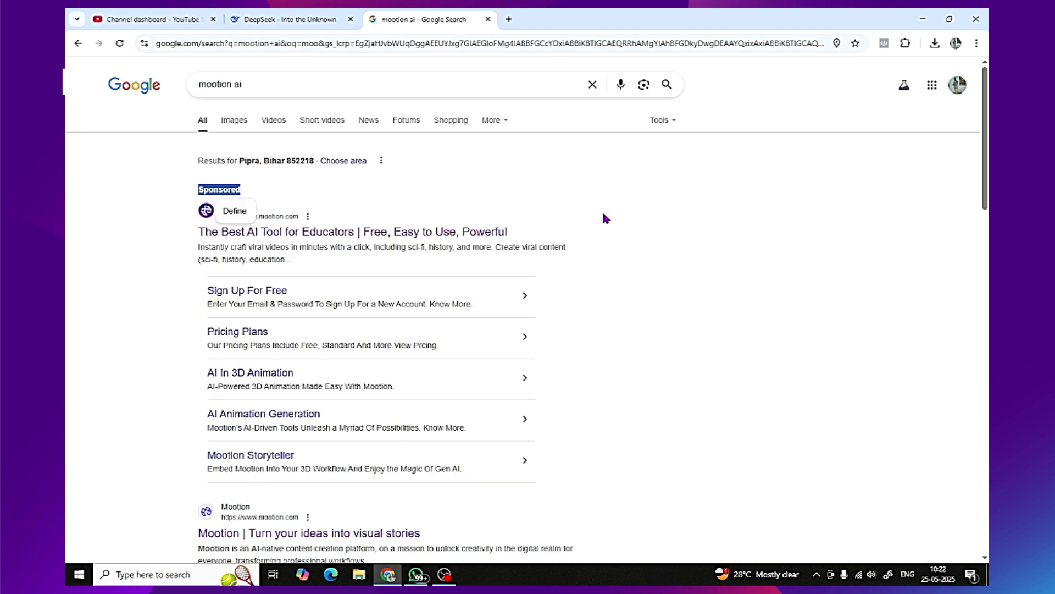
pyautogui.scroll(-2, 605, 218)
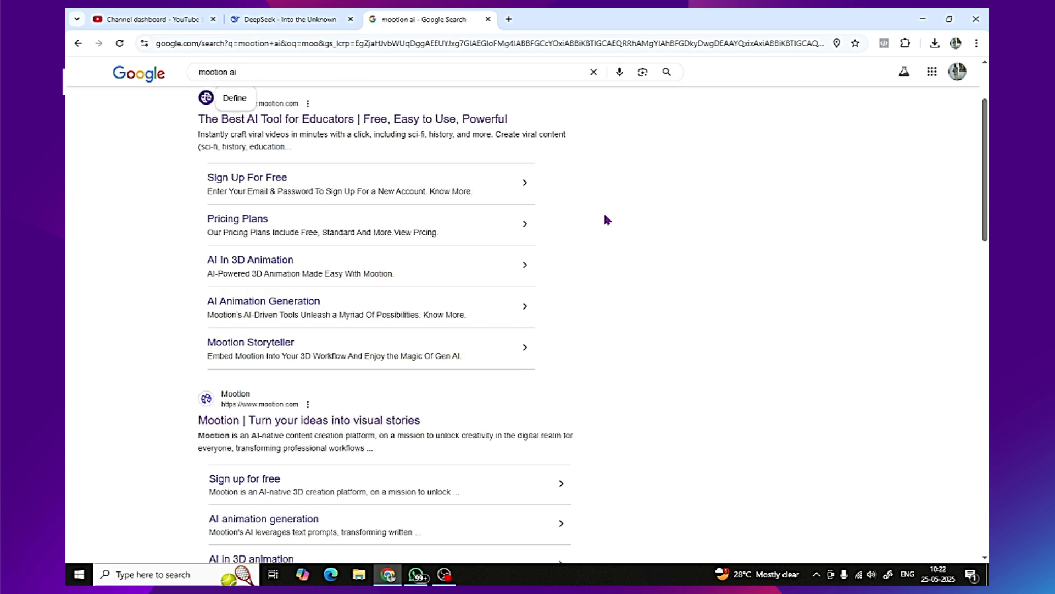
pyautogui.click(273, 422)
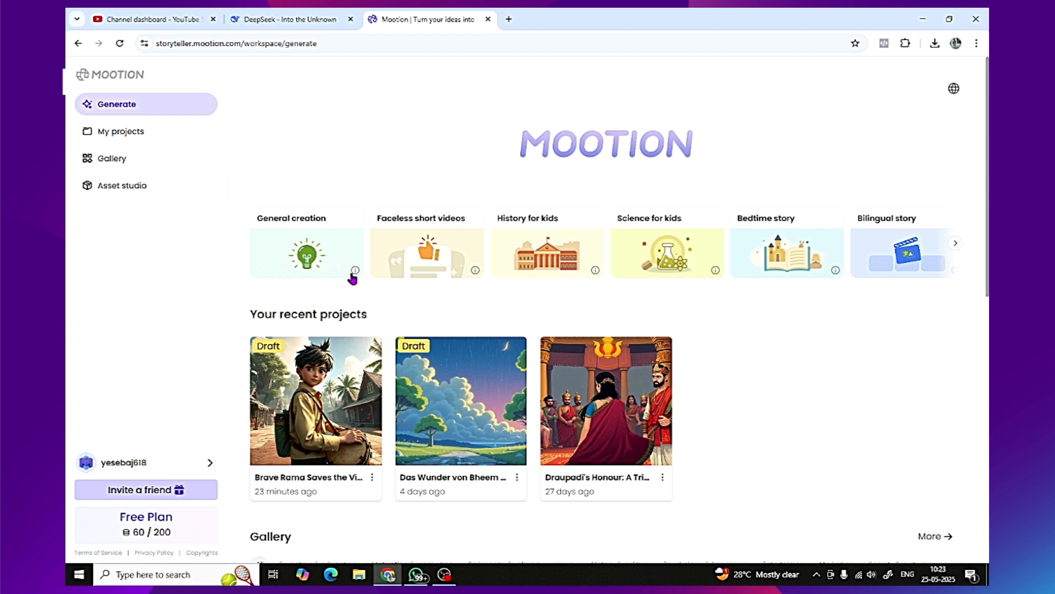
# Start a General creation project in Mootion and set its source to Use my content
pyautogui.click(309, 251)
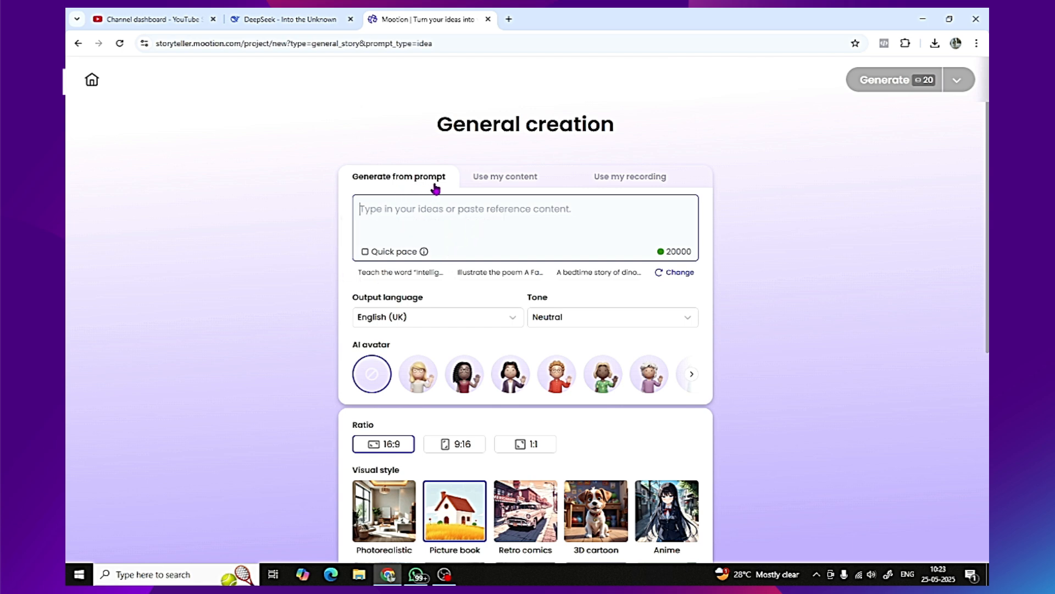
pyautogui.click(492, 184)
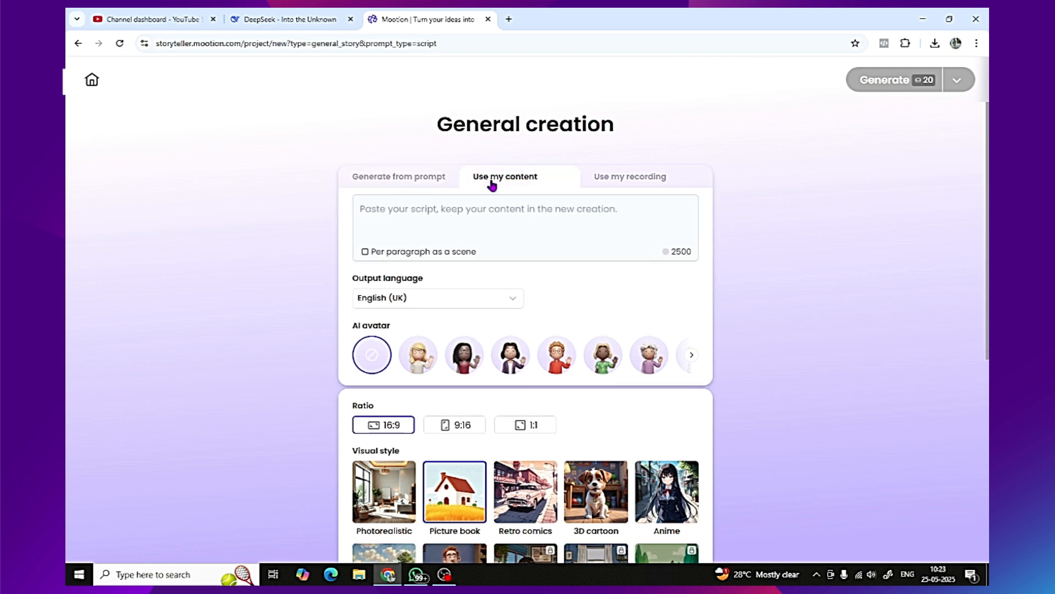
pyautogui.click(619, 186)
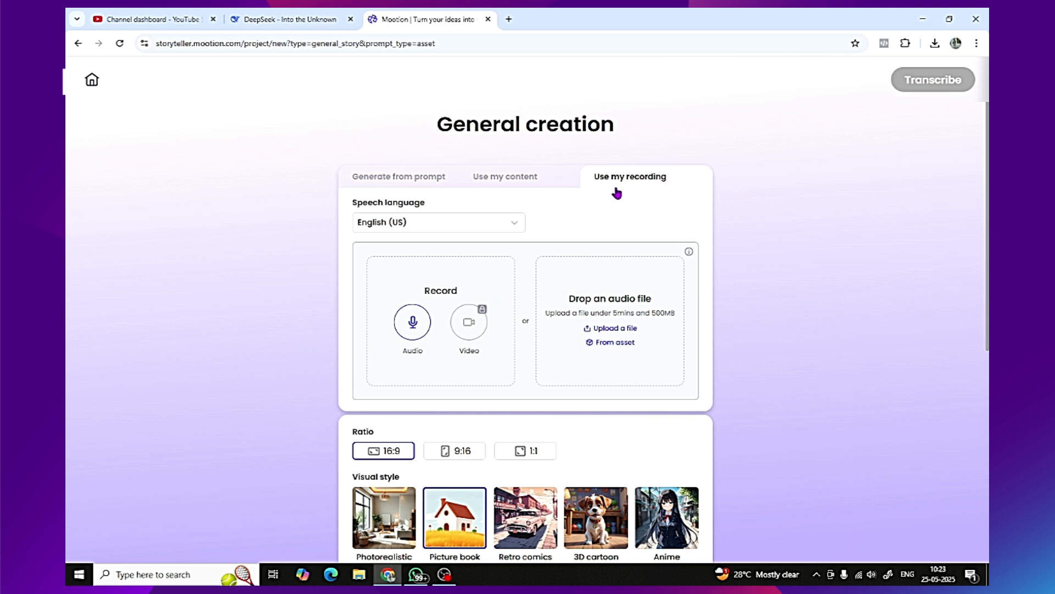
pyautogui.click(499, 185)
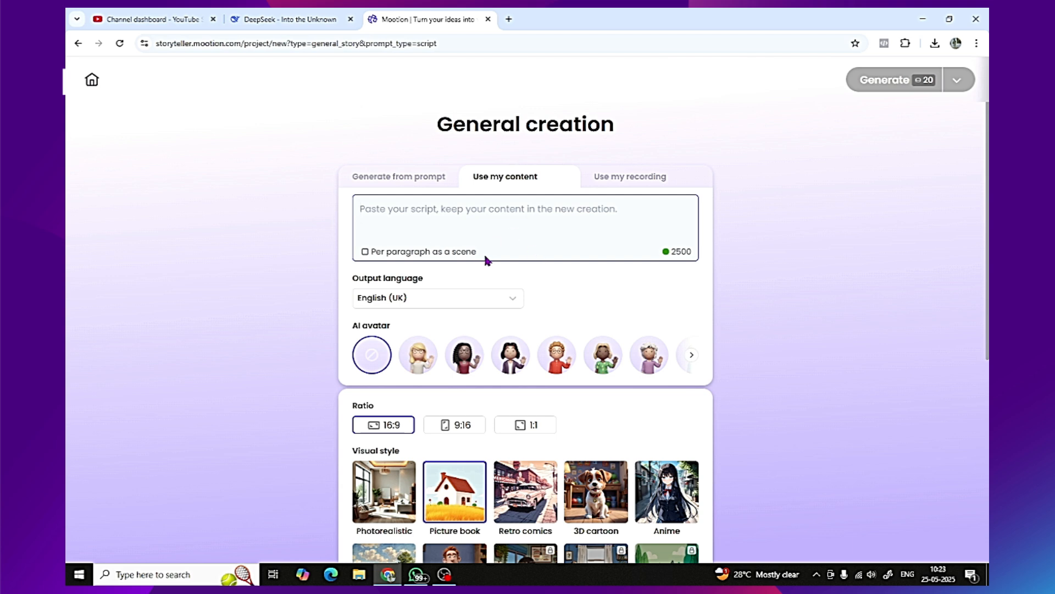
# Paste the Hindi story from DeepSeek as the script of the Mootion project
pyautogui.click(290, 18)
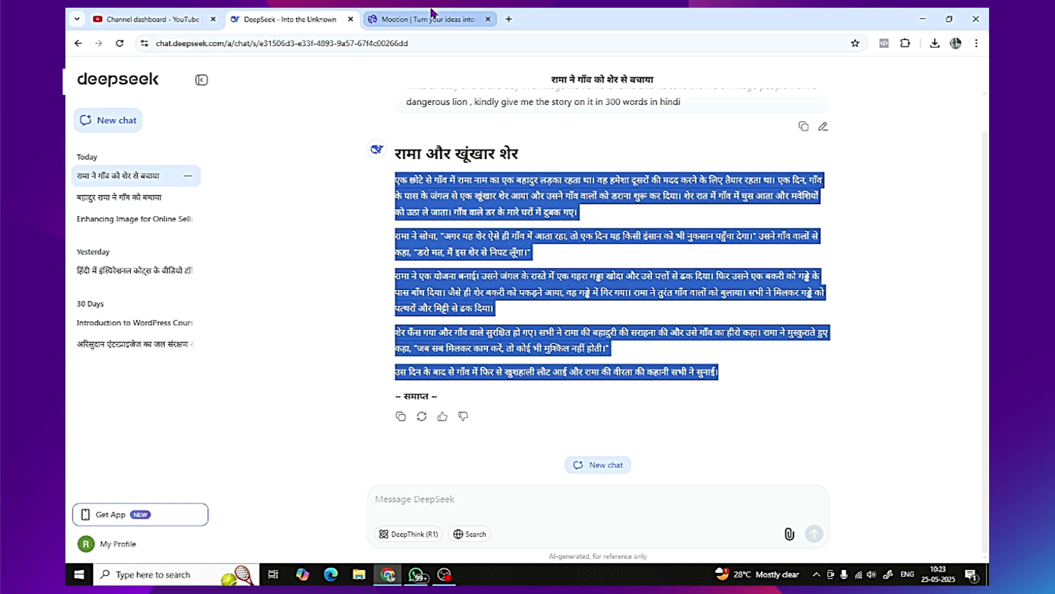
pyautogui.click(418, 19)
pyautogui.click(383, 206)
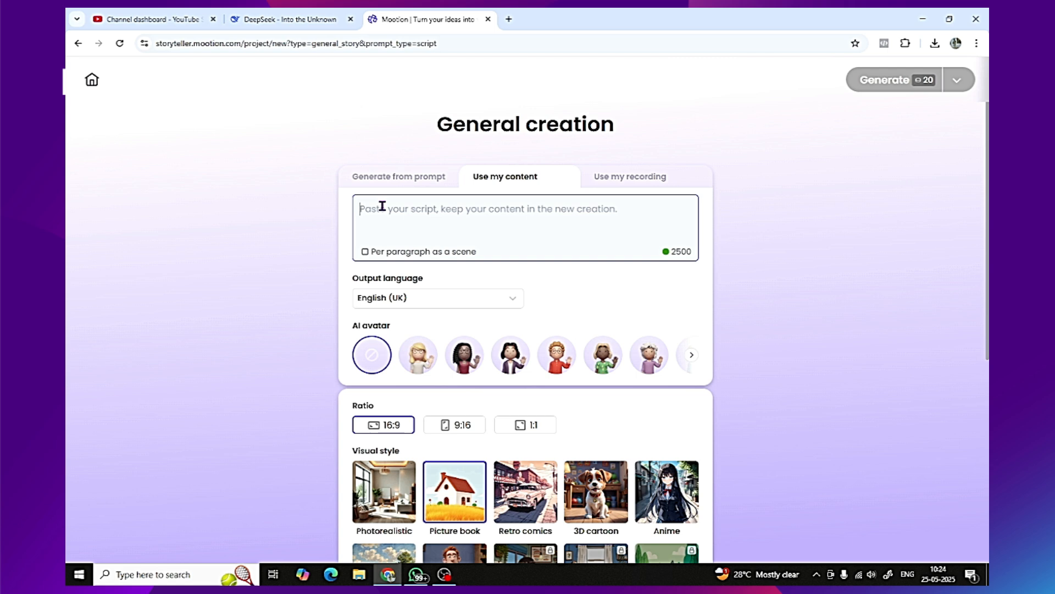
pyautogui.click(259, 19)
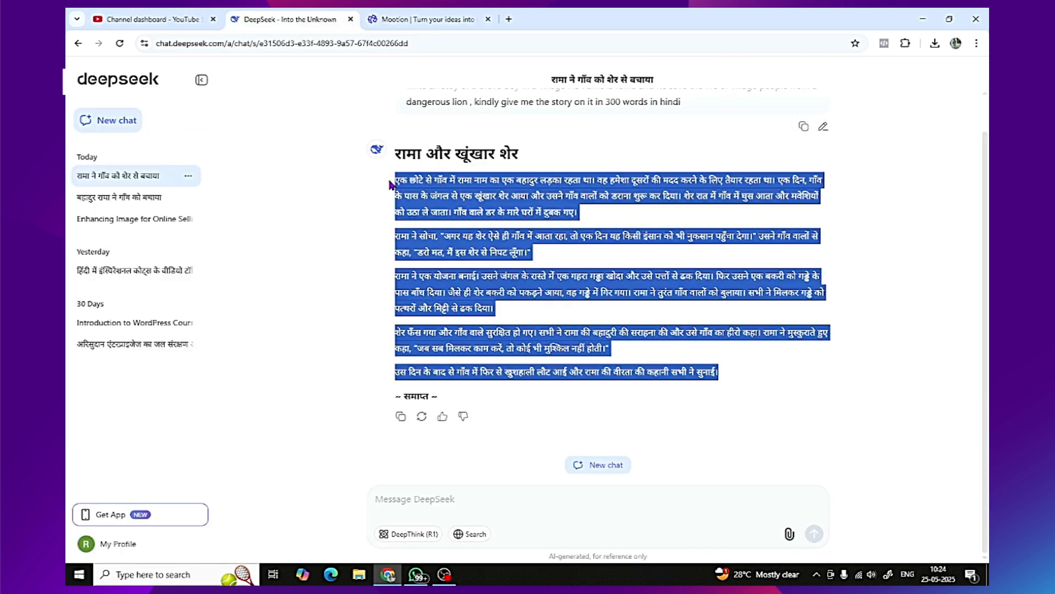
pyautogui.click(420, 19)
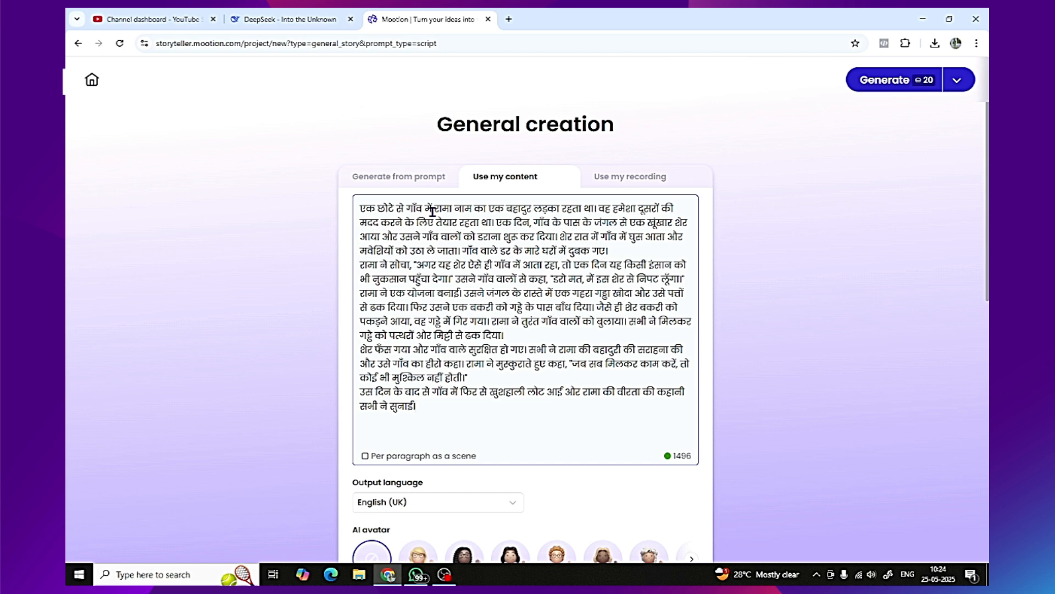
# Search for google translator in a new browser tab and open the Google Translate site
pyautogui.click(510, 21)
pyautogui.write('goog')
pyautogui.press('Return')
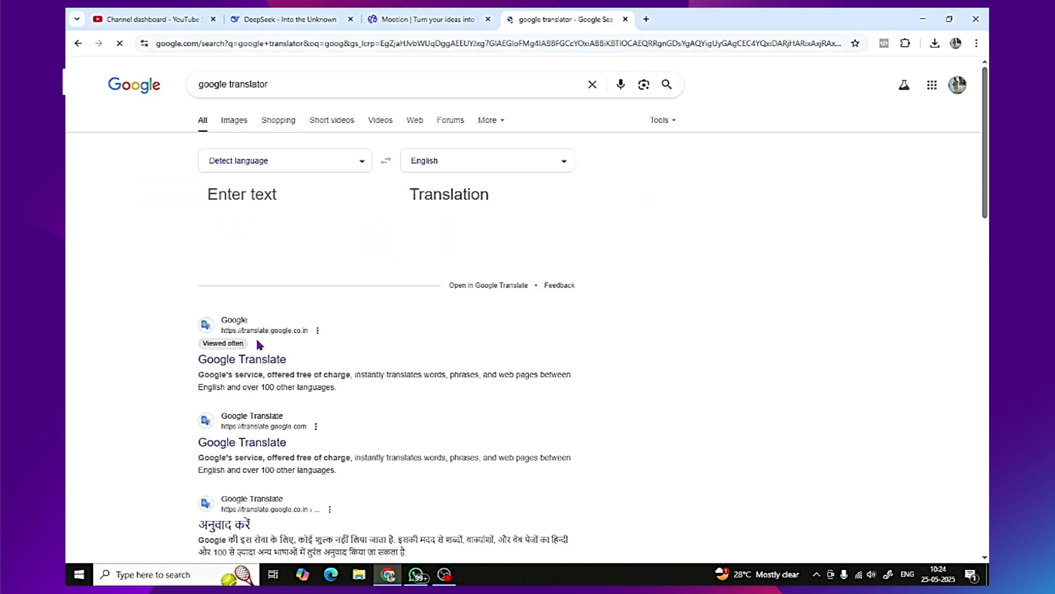
pyautogui.click(246, 360)
# Translate the copied Hindi story into English and copy the full translation
pyautogui.click(235, 177)
pyautogui.hotkey('ctrl', 'v')
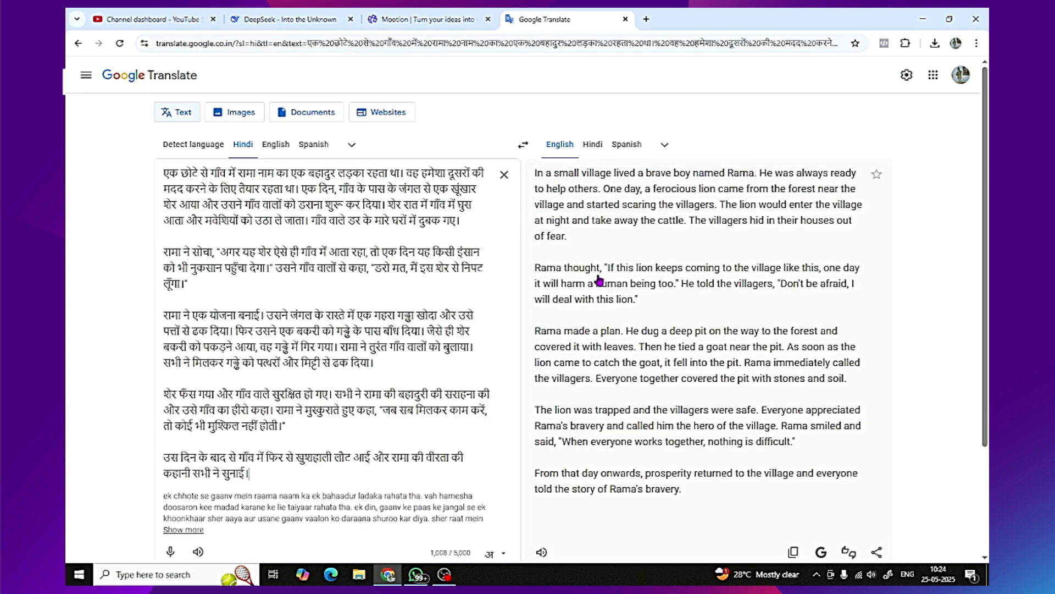
pyautogui.scroll(-2, 599, 280)
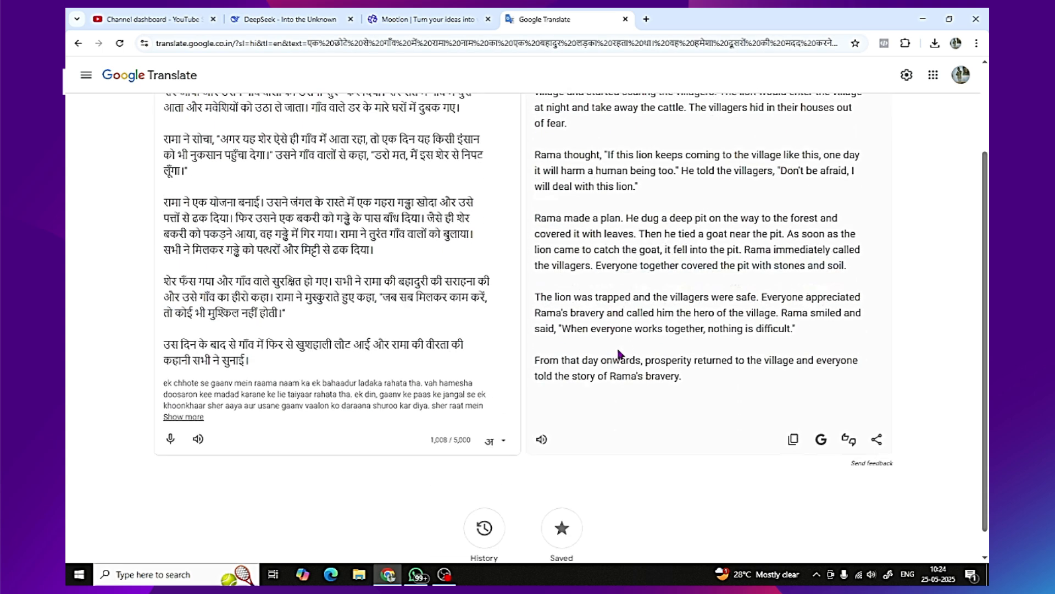
pyautogui.click(793, 440)
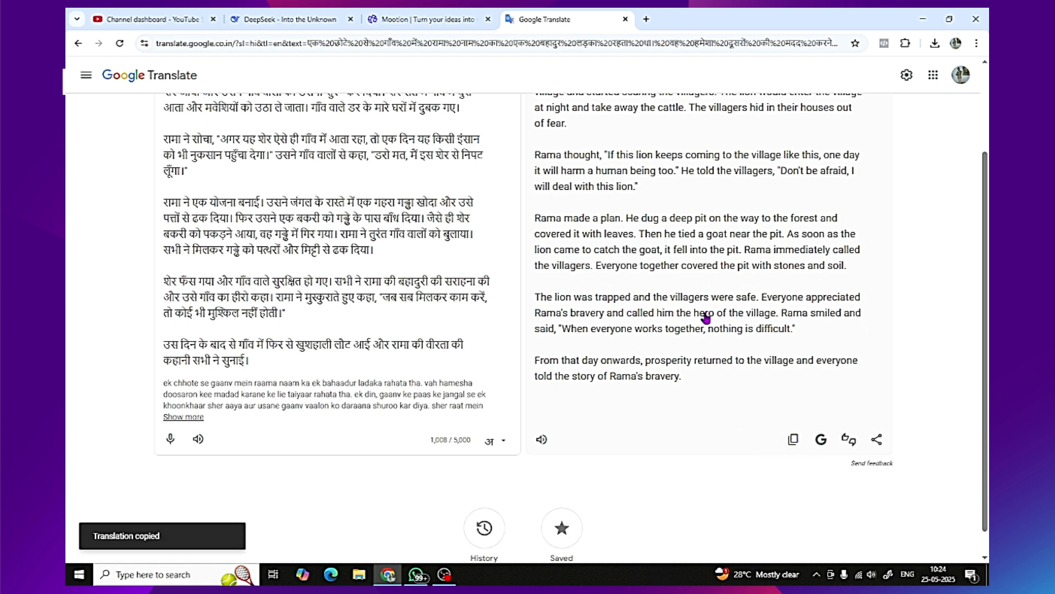
# Replace the entire Hindi script in the Mootion project with the copied English translation
pyautogui.click(427, 20)
pyautogui.tripleClick(467, 247)
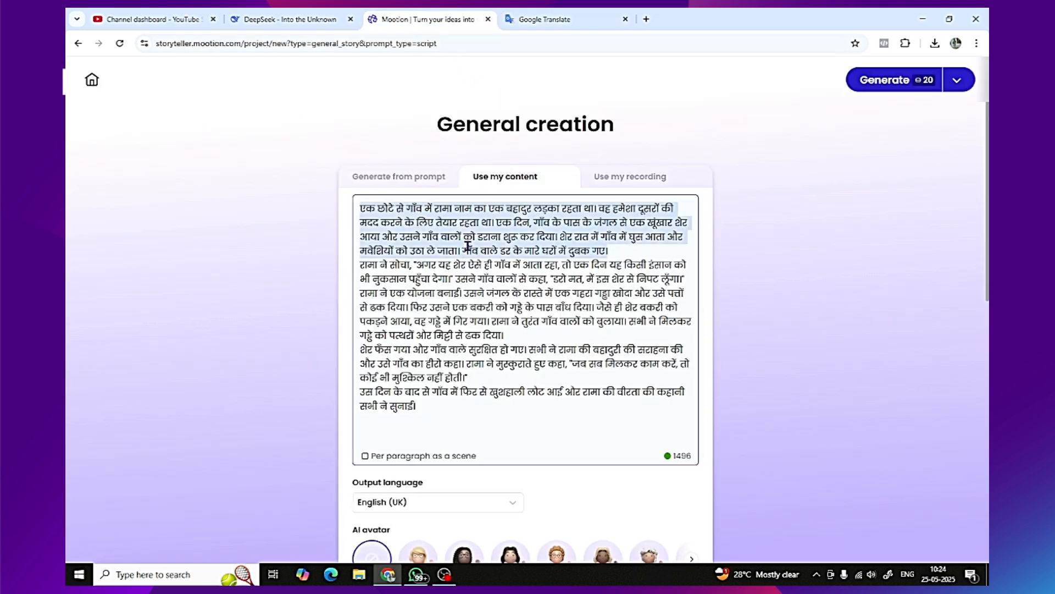
pyautogui.hotkey('ctrl', 'a')
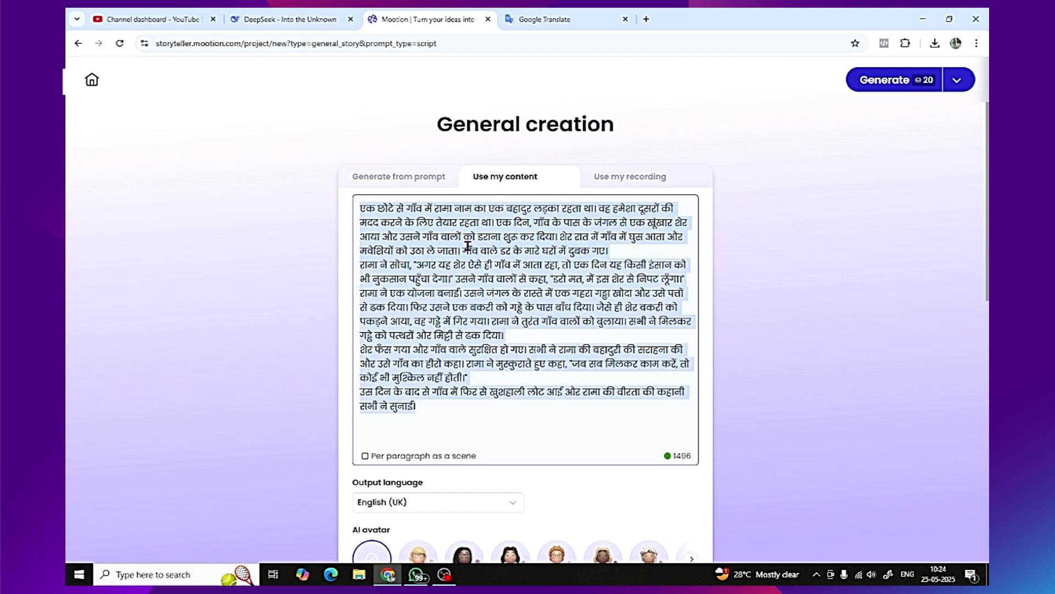
pyautogui.hotkey('ctrl', 'v')
pyautogui.scroll(-4, 433, 181)
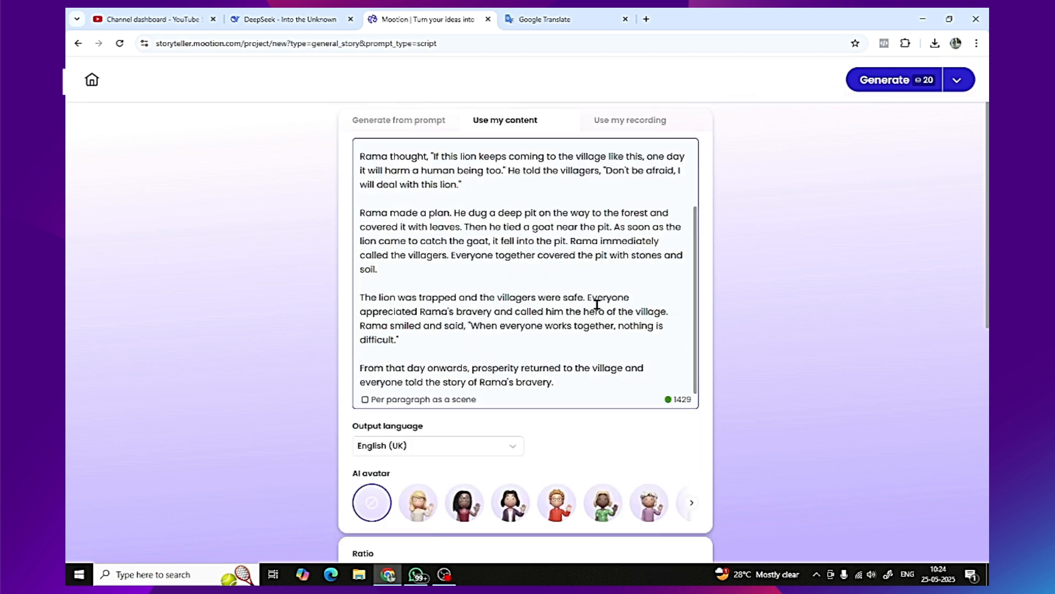
# Set the project's visual style to Photorealistic
pyautogui.scroll(-3, 566, 269)
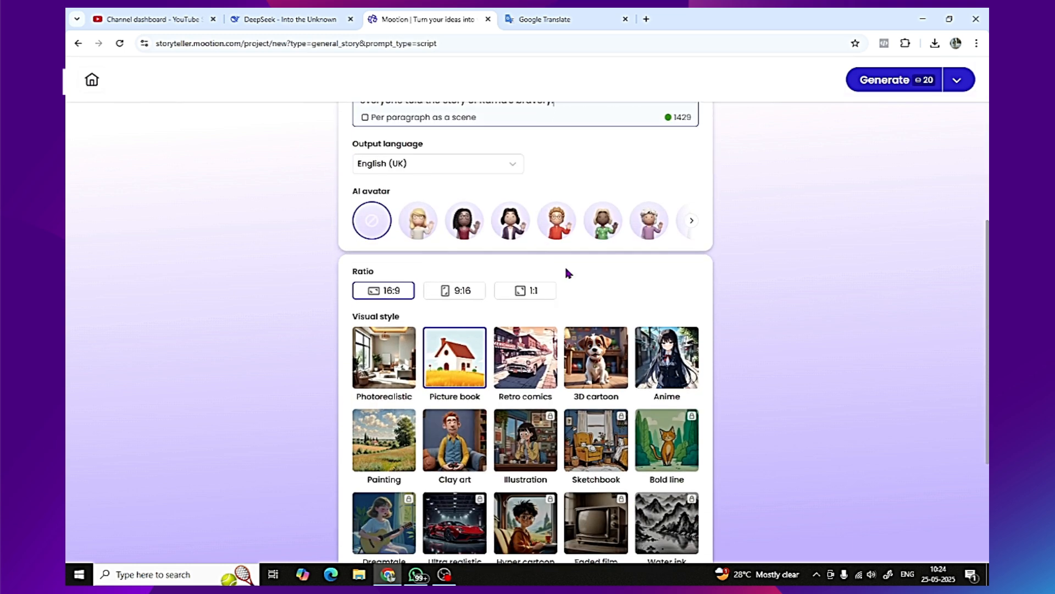
pyautogui.scroll(9, 630, 296)
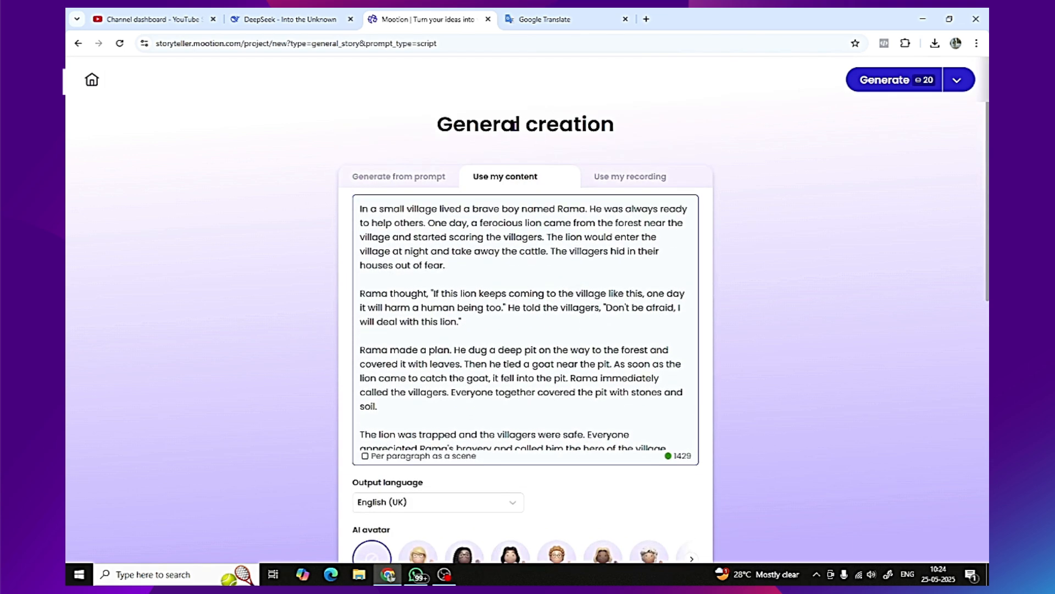
pyautogui.moveTo(440, 124); pyautogui.dragTo(634, 116)
pyautogui.scroll(-7, 768, 173)
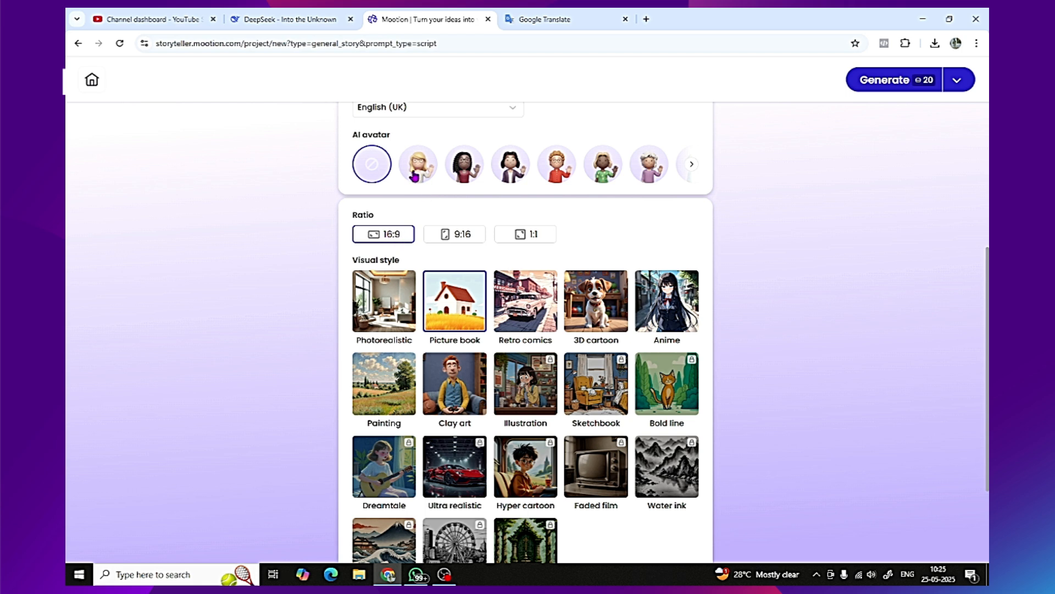
pyautogui.moveTo(394, 134); pyautogui.dragTo(348, 144)
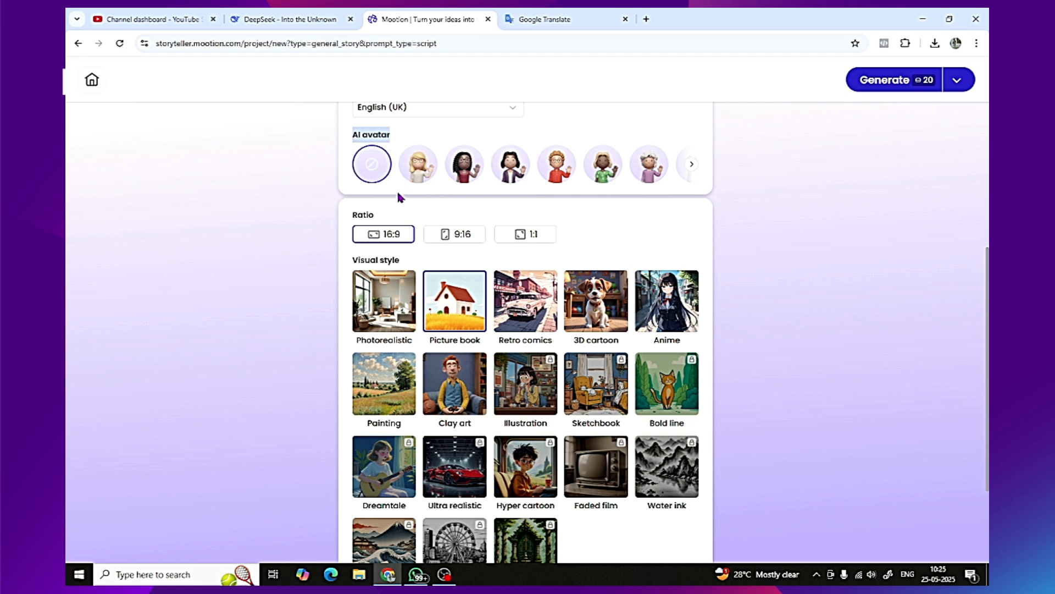
pyautogui.scroll(-1, 398, 196)
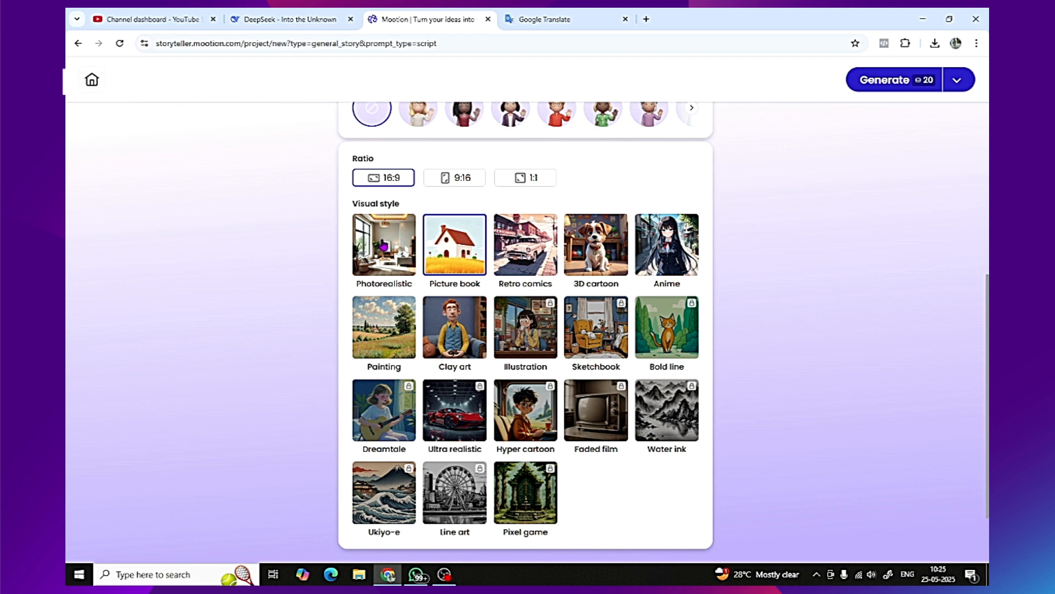
pyautogui.click(384, 244)
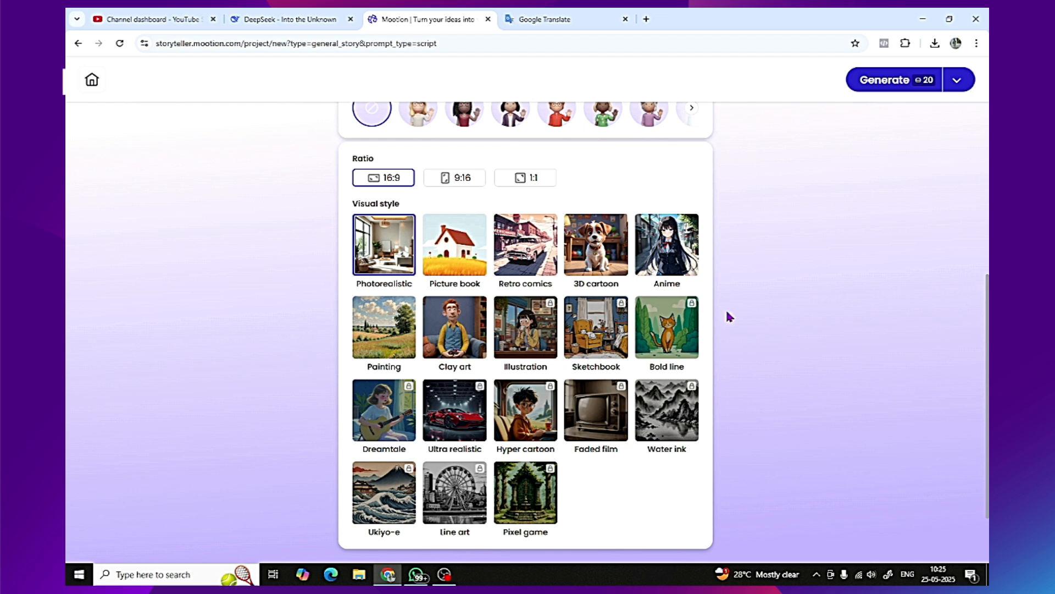
# Generate the storyboard from the English script with the chosen project settings
pyautogui.scroll(-1, 682, 415)
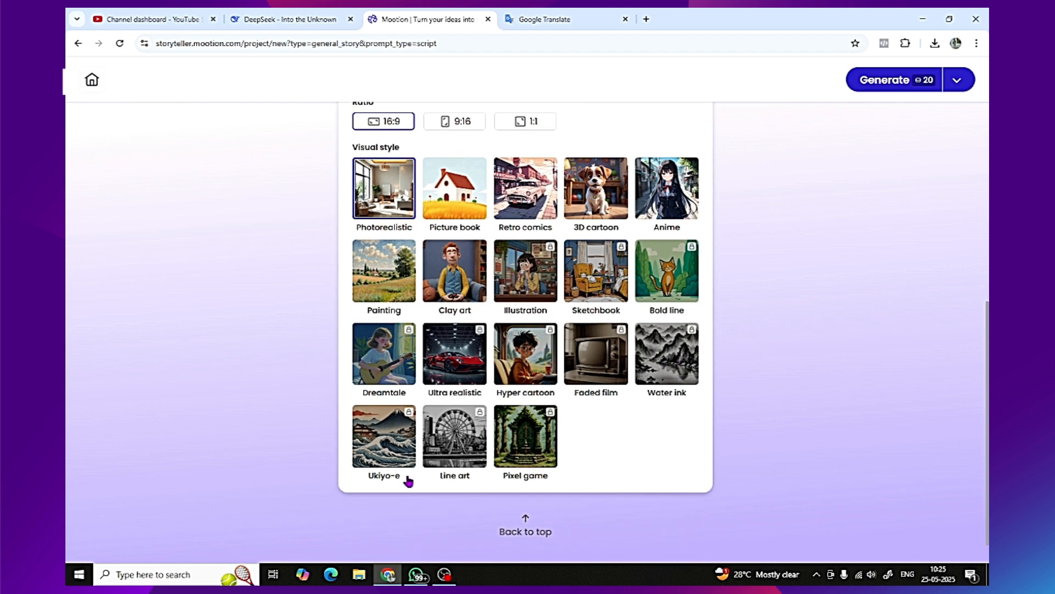
pyautogui.scroll(2, 526, 398)
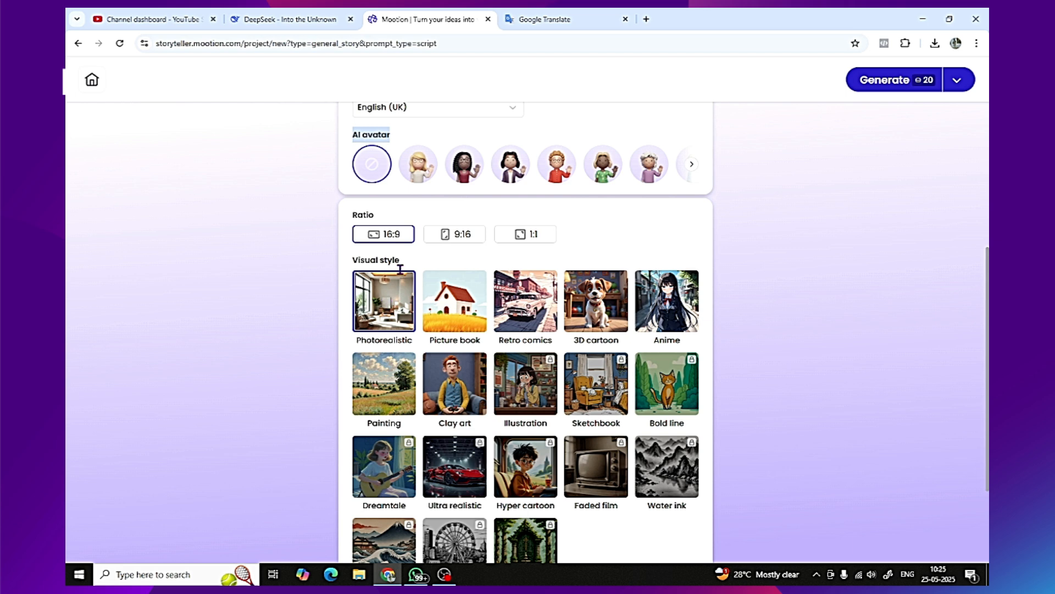
pyautogui.scroll(3, 467, 415)
pyautogui.scroll(3, 465, 420)
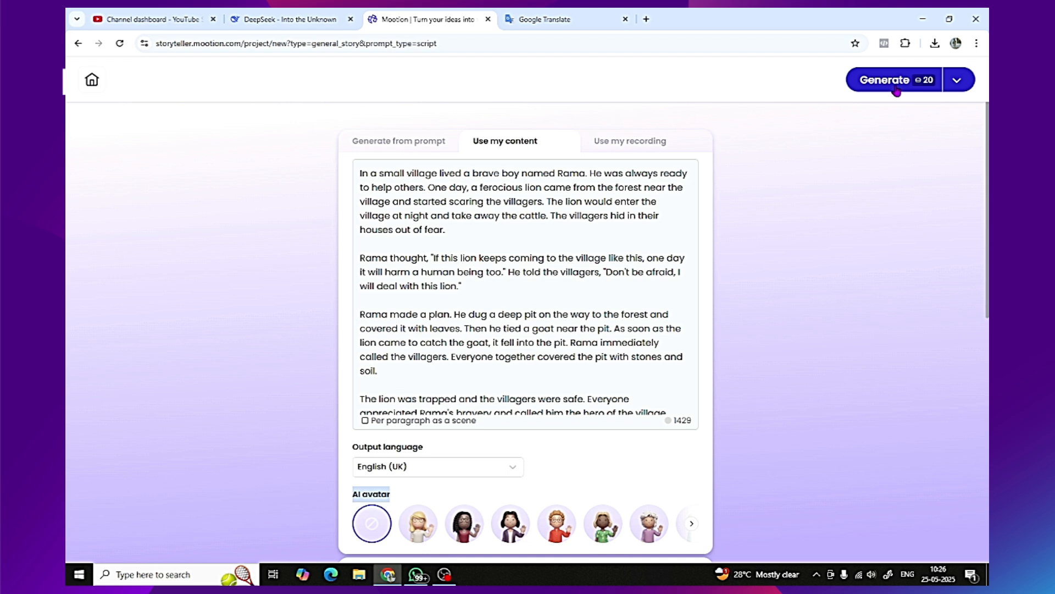
pyautogui.click(897, 91)
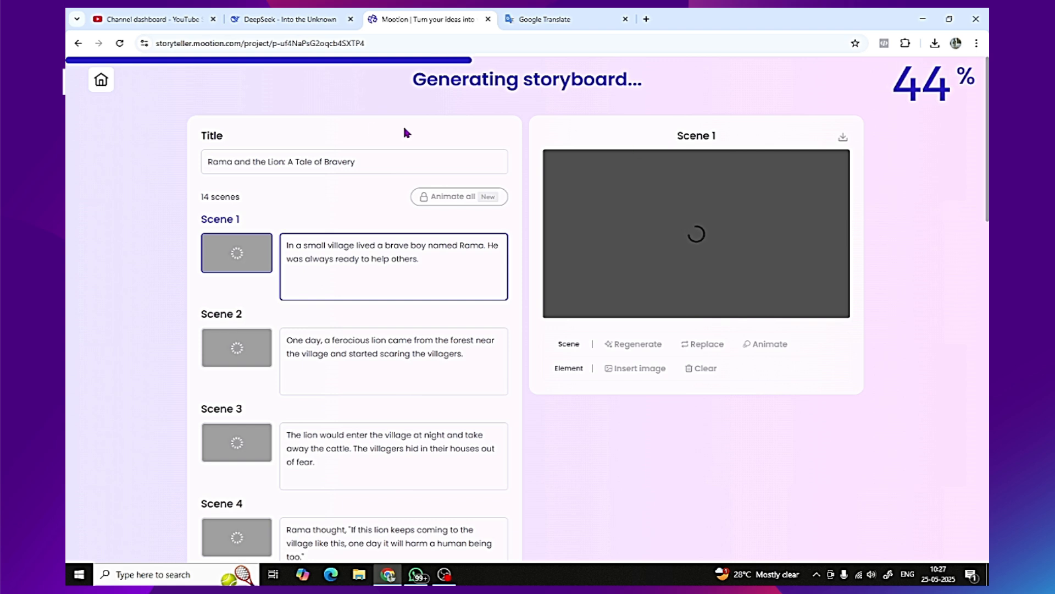
# Review the storyboard's title and go through its scenes from first to last while they are generated
pyautogui.click(236, 164)
pyautogui.moveTo(355, 162); pyautogui.dragTo(202, 160)
pyautogui.scroll(-8, 261, 170)
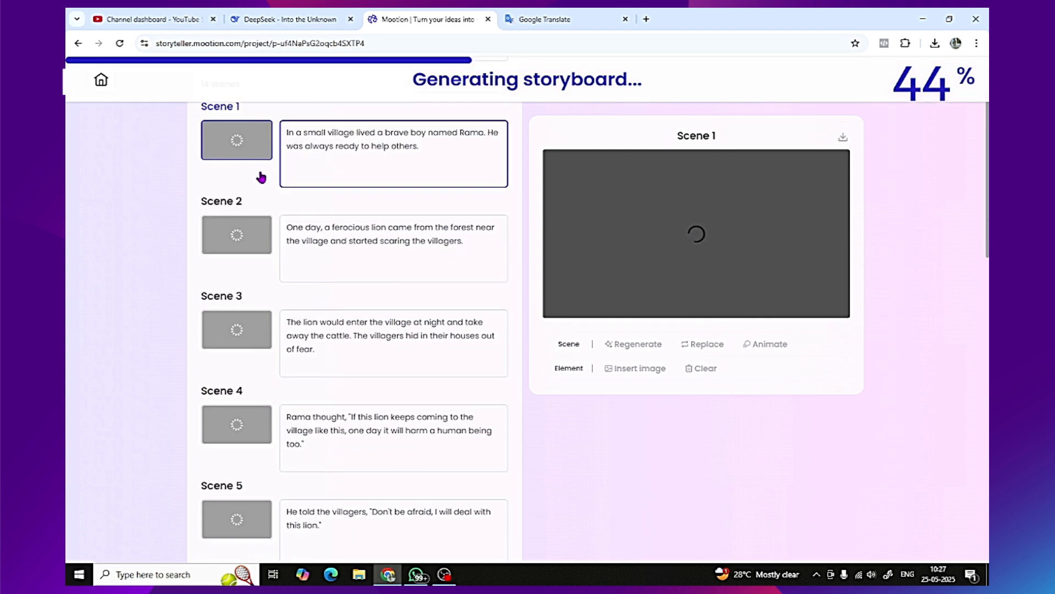
pyautogui.scroll(-10, 261, 184)
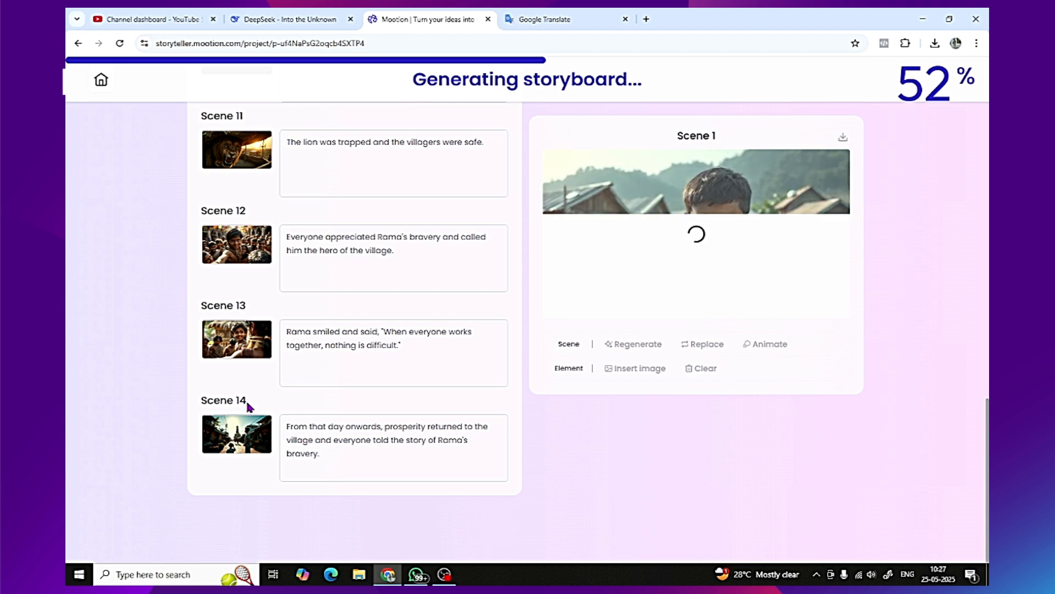
pyautogui.scroll(3, 285, 343)
pyautogui.scroll(12, 286, 344)
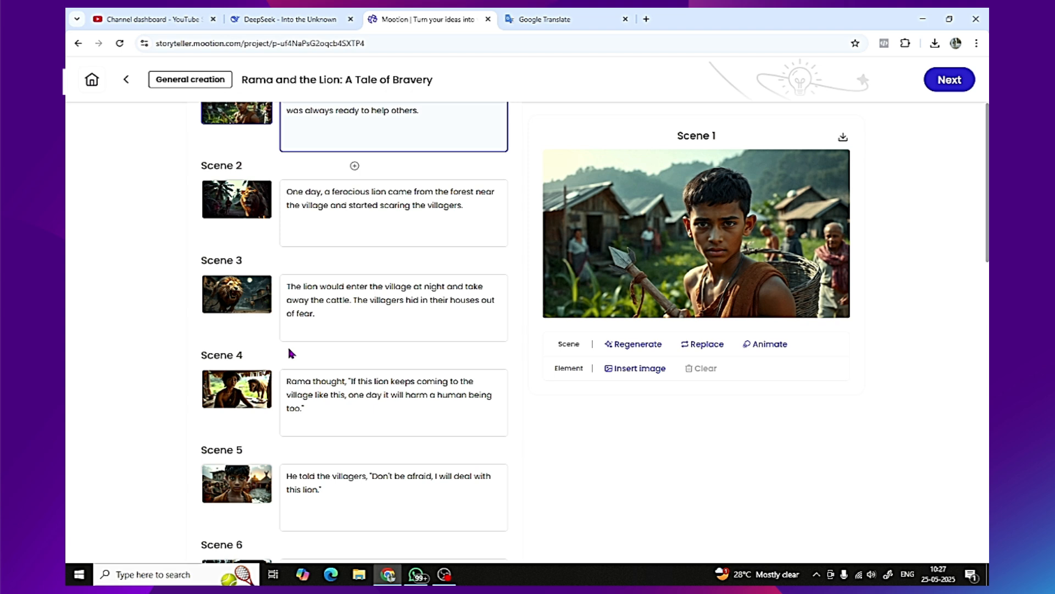
pyautogui.scroll(3, 289, 352)
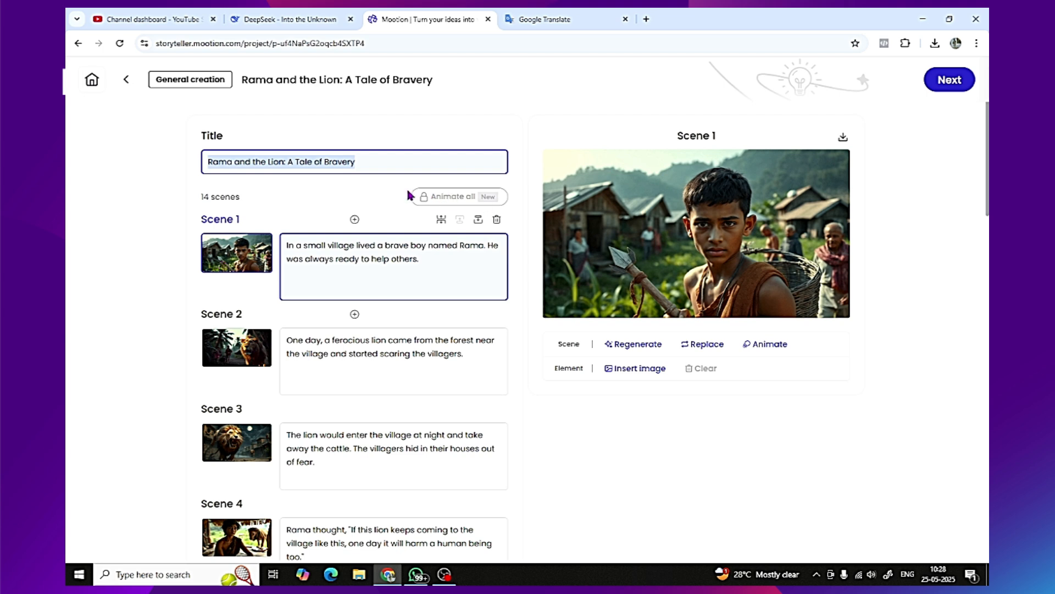
# Try to animate all scenes of the storyboard at once
pyautogui.click(442, 200)
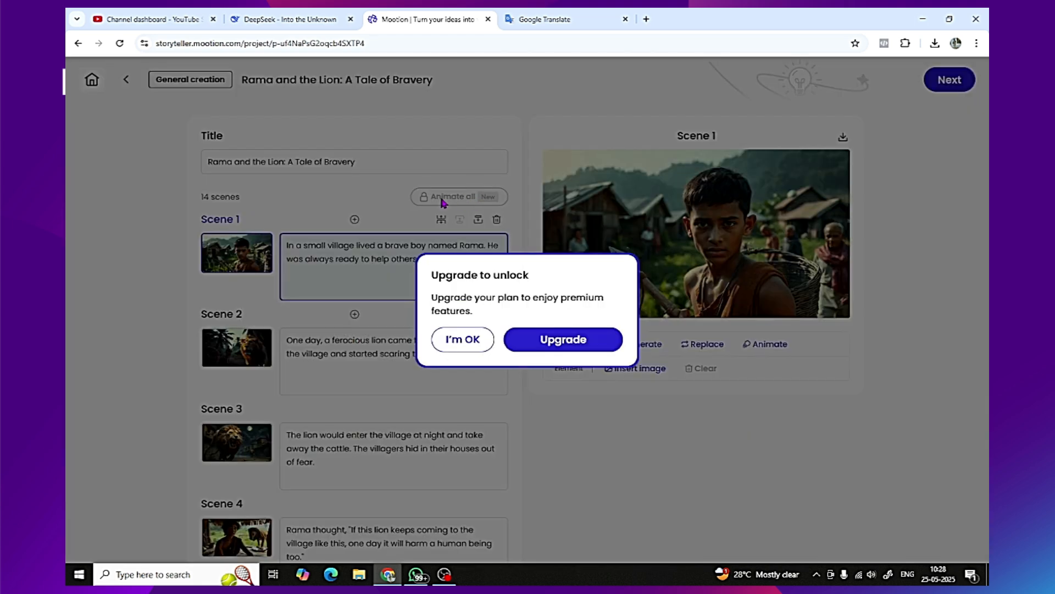
pyautogui.click(443, 197)
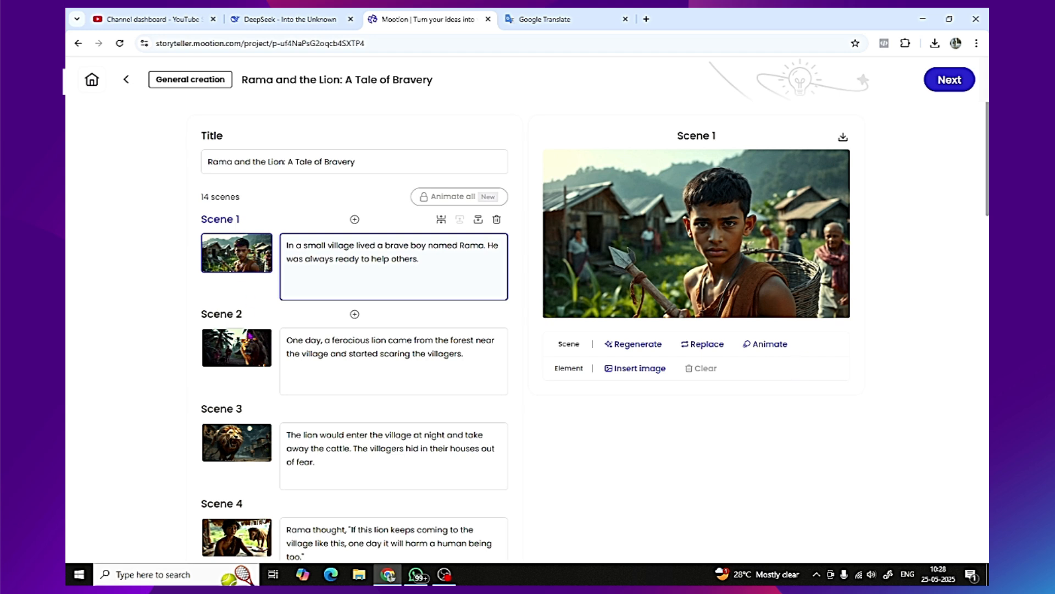
pyautogui.scroll(-3, 239, 253)
pyautogui.scroll(3, 238, 392)
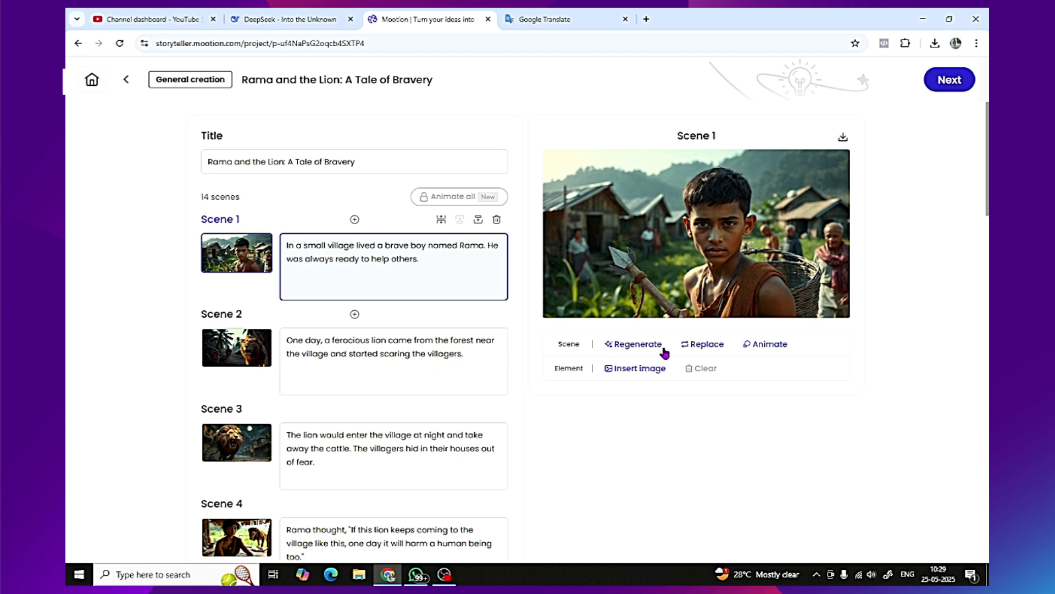
# Download the images of Scenes 1, 2 and 3 individually into the boystory folder, and select Scene 4
pyautogui.click(843, 138)
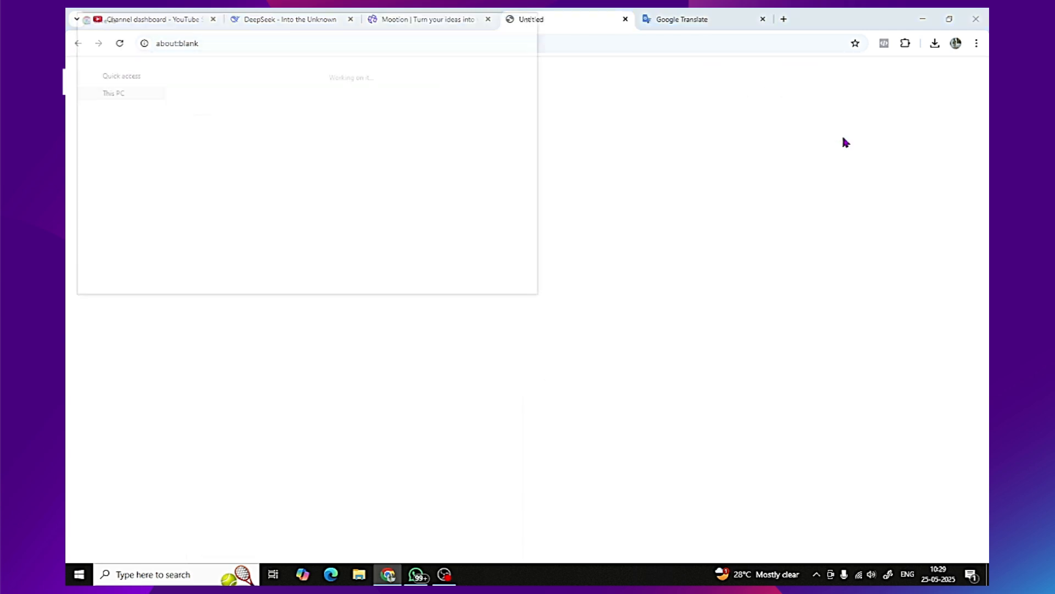
pyautogui.press('Return')
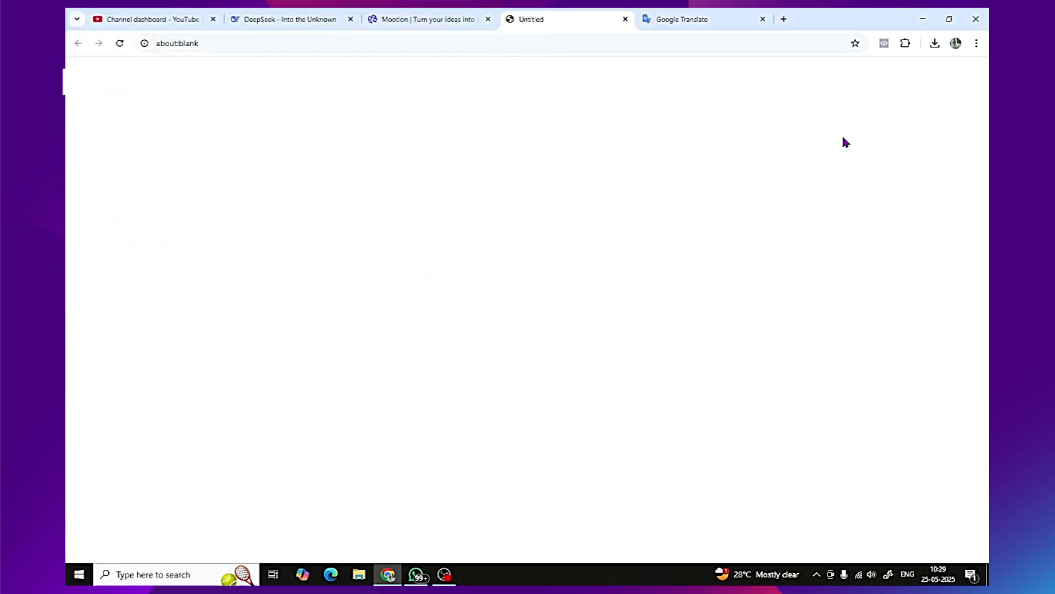
pyautogui.click(246, 350)
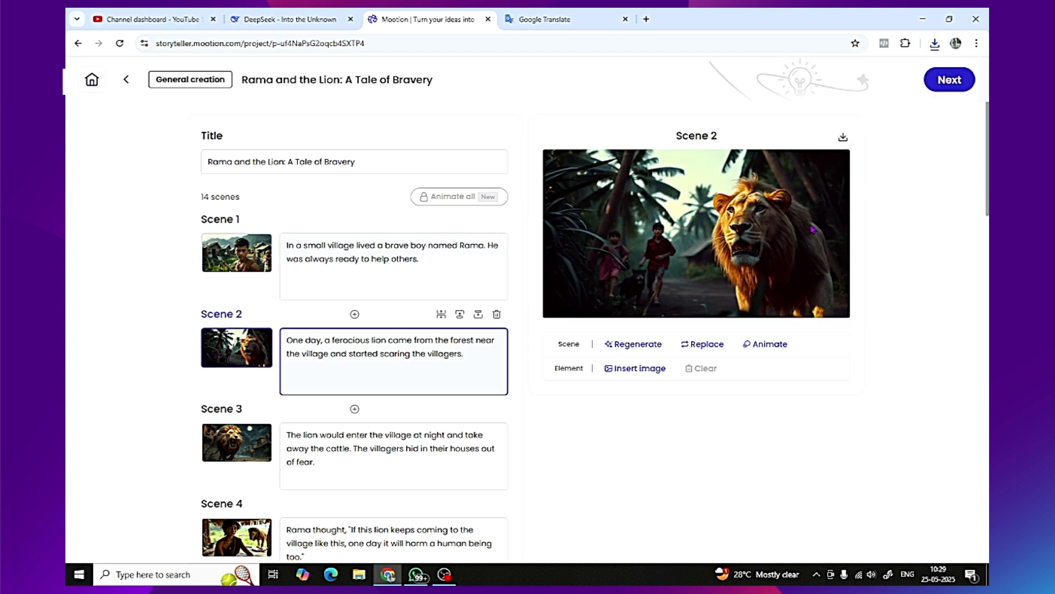
pyautogui.click(844, 138)
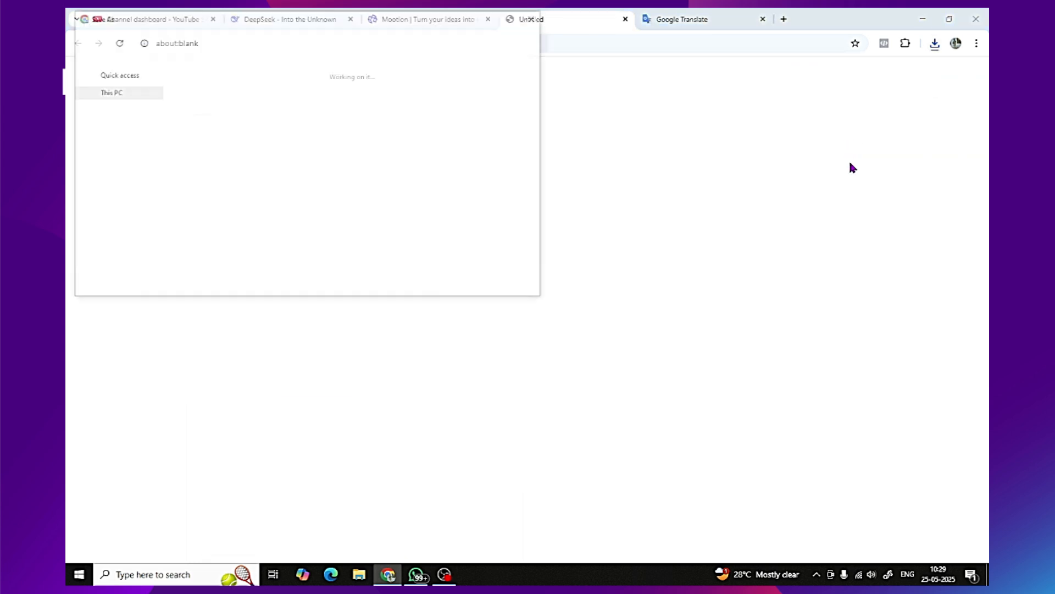
pyautogui.press('Return')
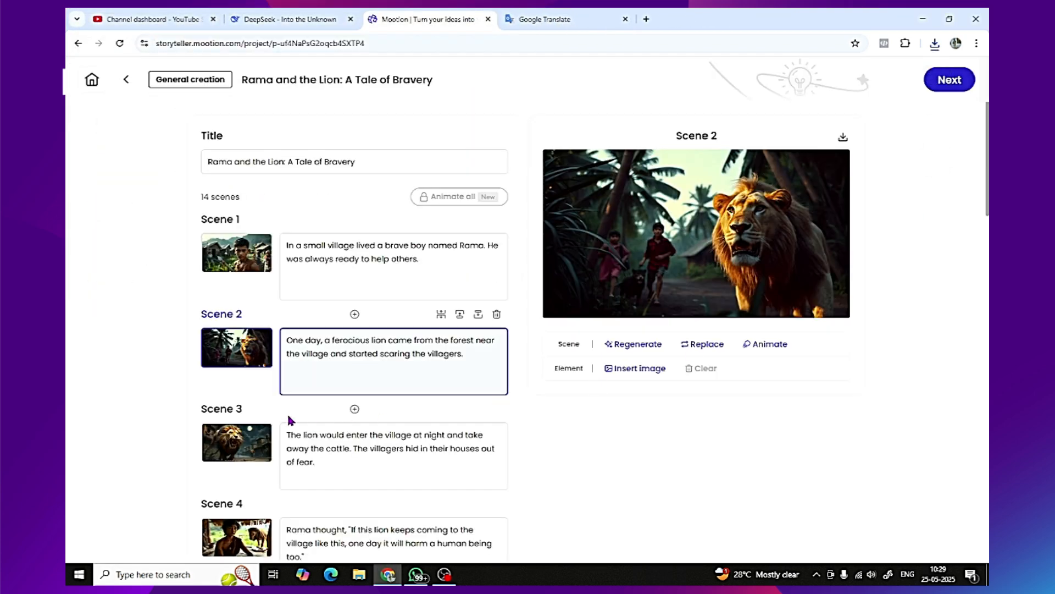
pyautogui.click(226, 440)
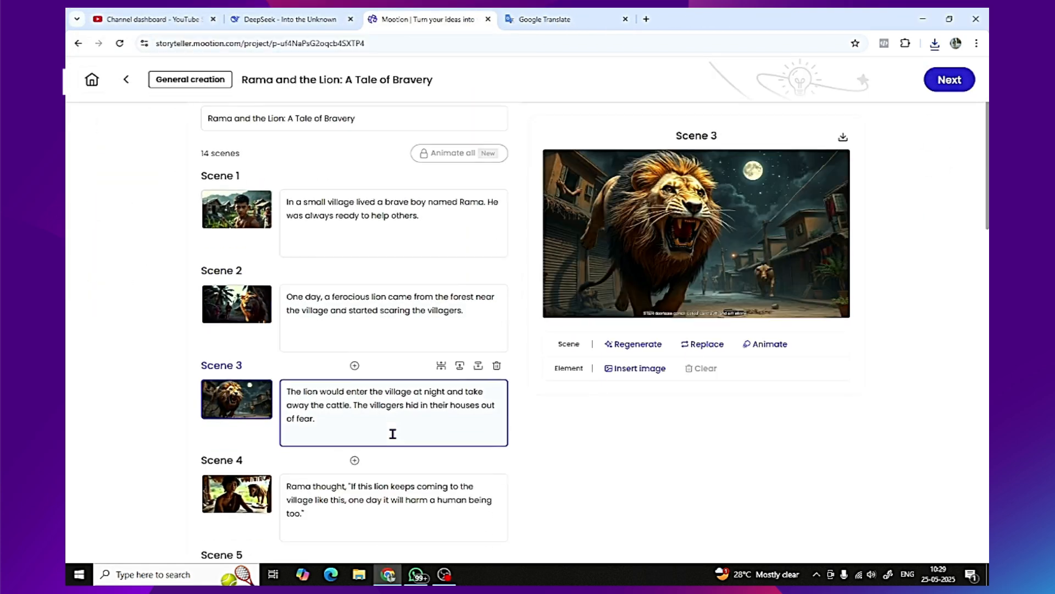
pyautogui.click(843, 137)
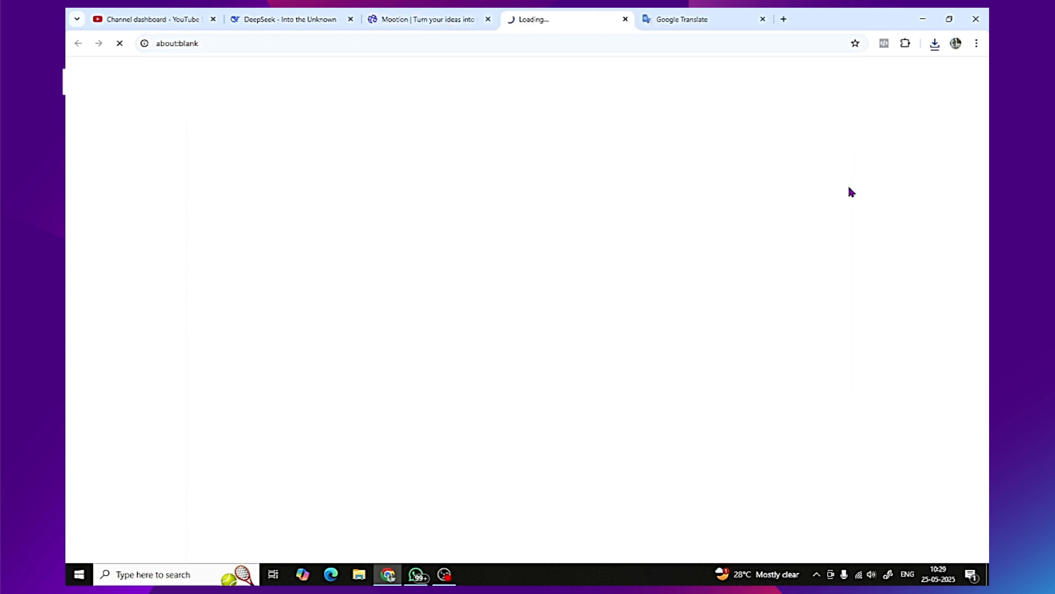
pyautogui.press('Return')
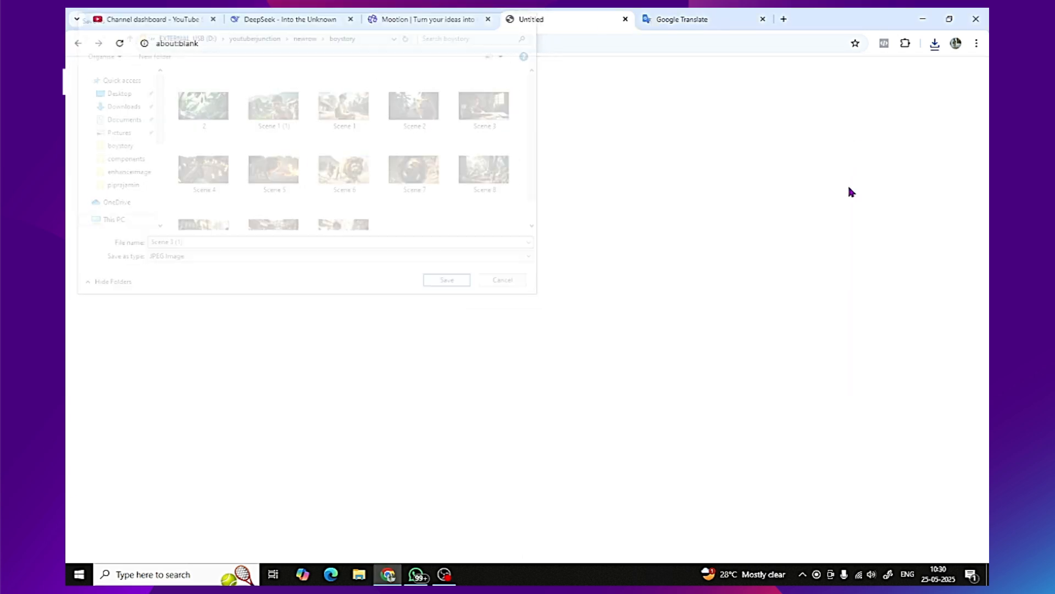
pyautogui.click(258, 424)
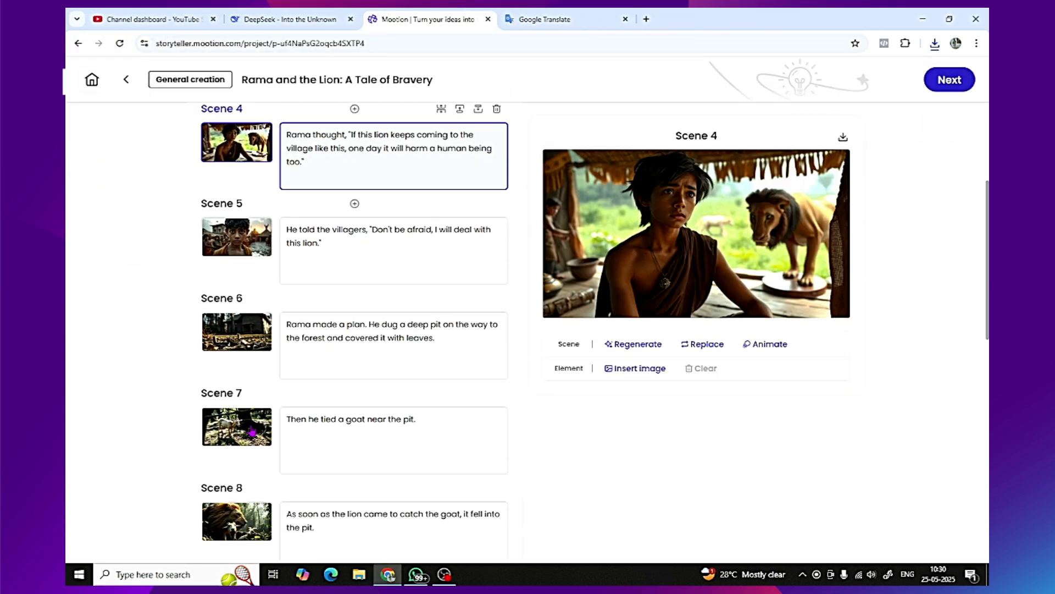
pyautogui.scroll(-2, 256, 435)
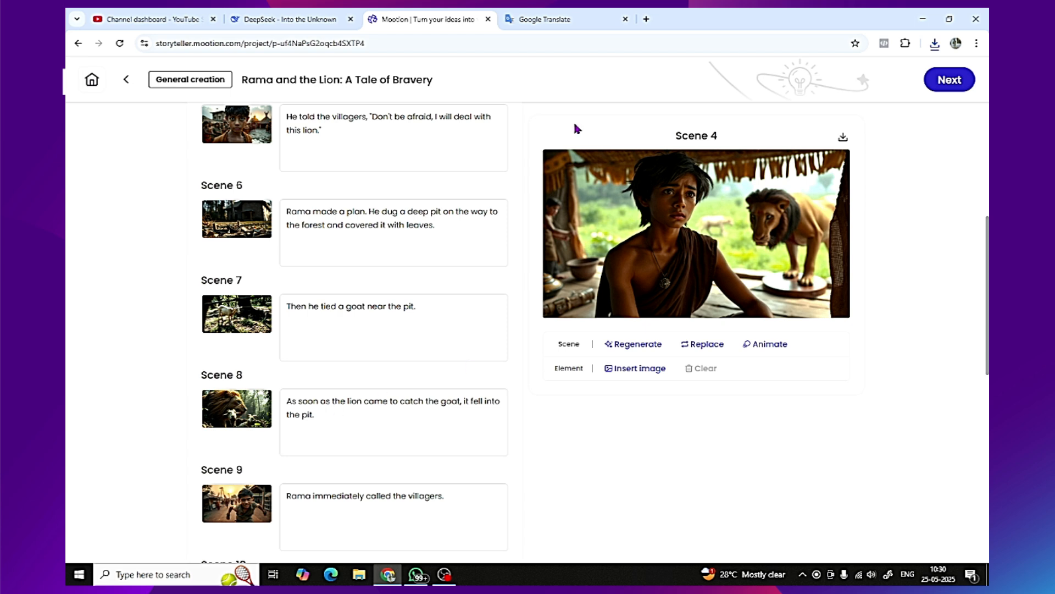
# Open the Clipchamp site in a new browser tab and create a new video from scratch
pyautogui.click(646, 20)
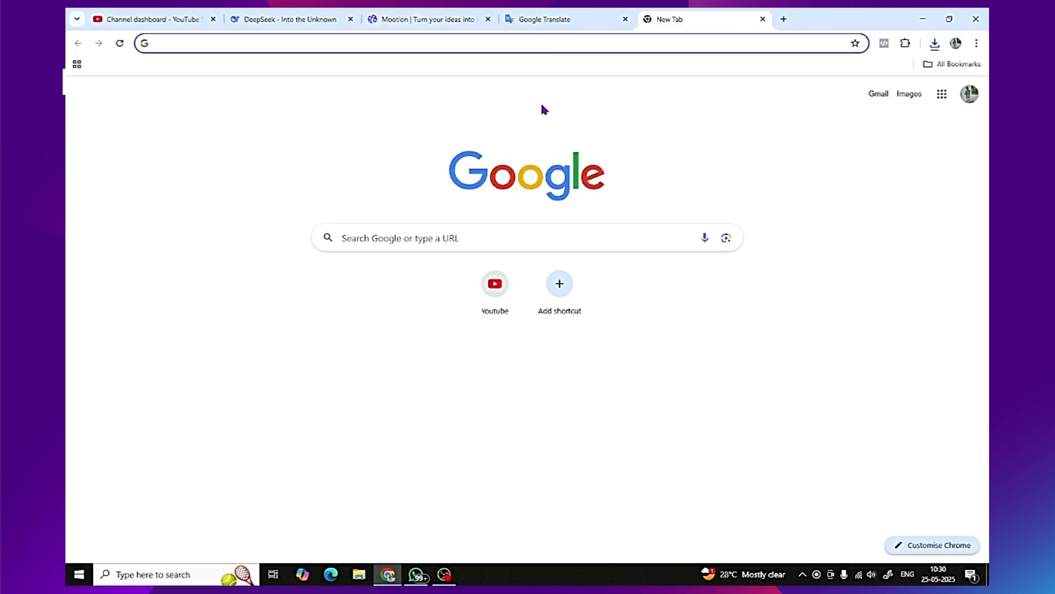
pyautogui.write('cl')
pyautogui.press('Return')
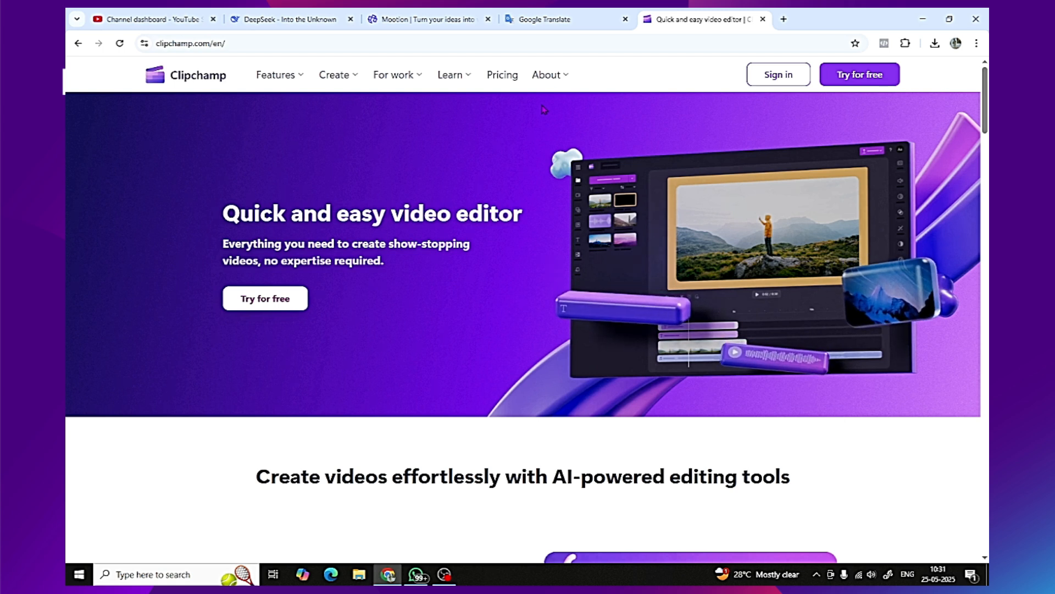
pyautogui.scroll(-4, 544, 110)
pyautogui.scroll(4, 632, 165)
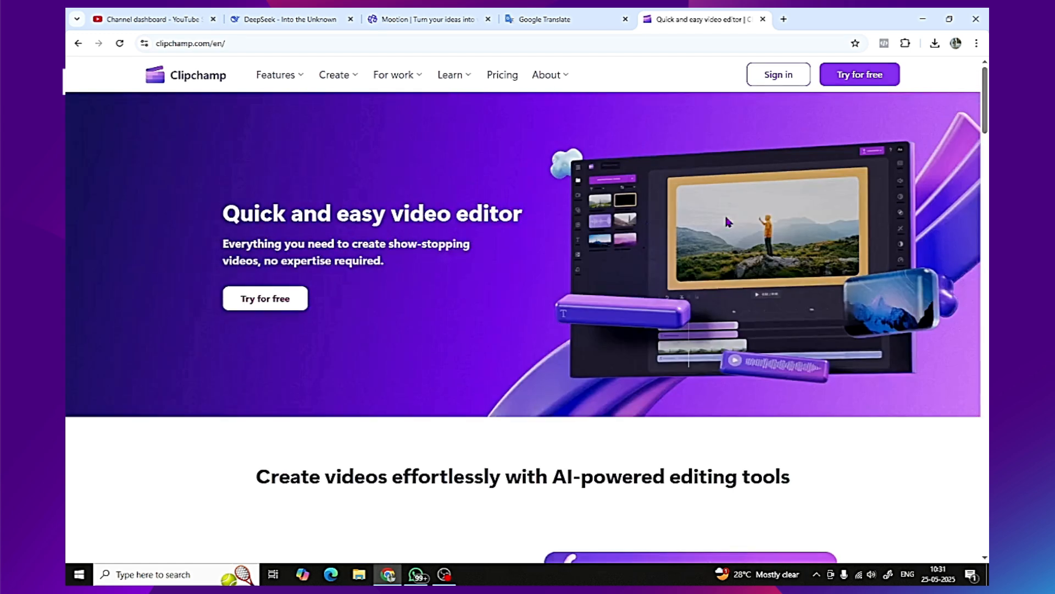
pyautogui.click(861, 83)
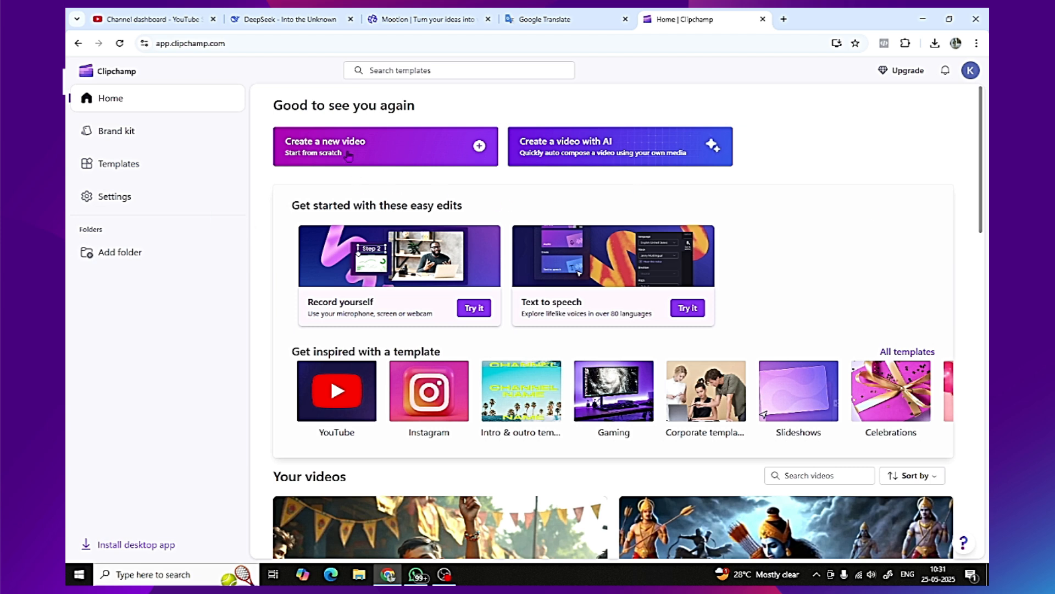
pyautogui.click(348, 154)
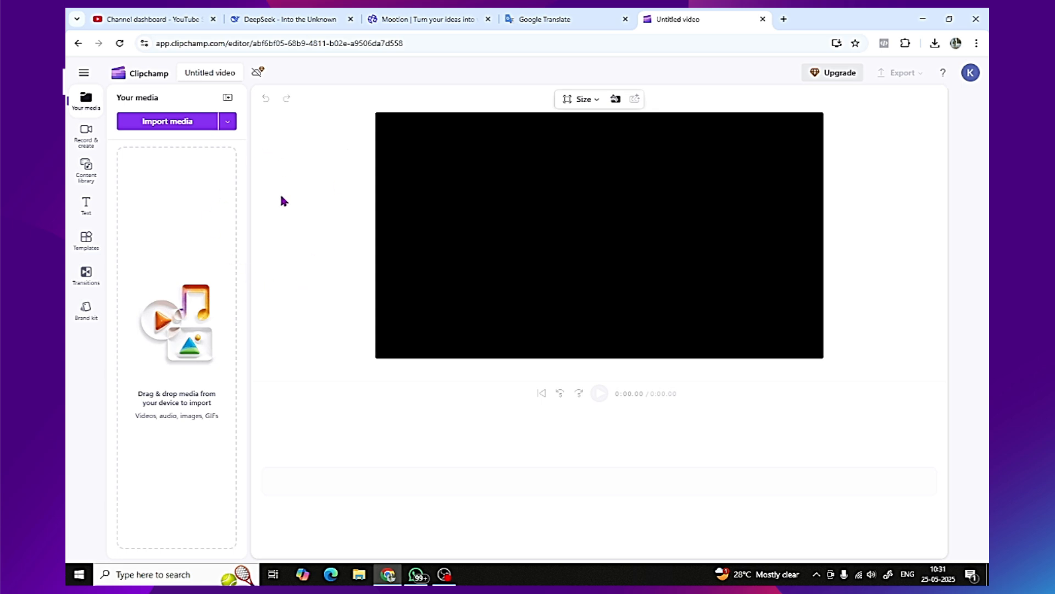
pyautogui.click(257, 17)
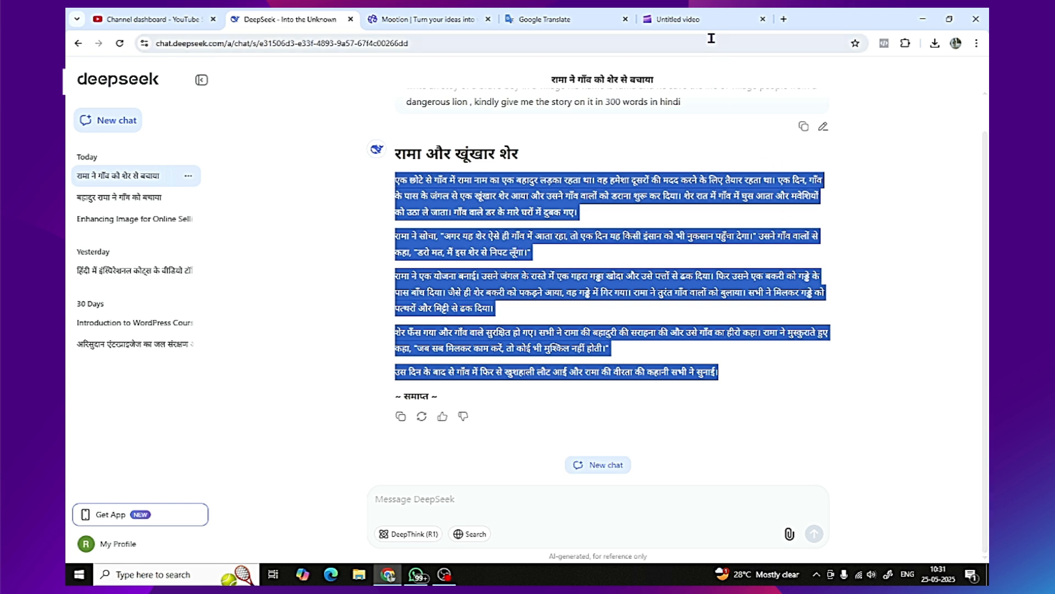
pyautogui.click(699, 22)
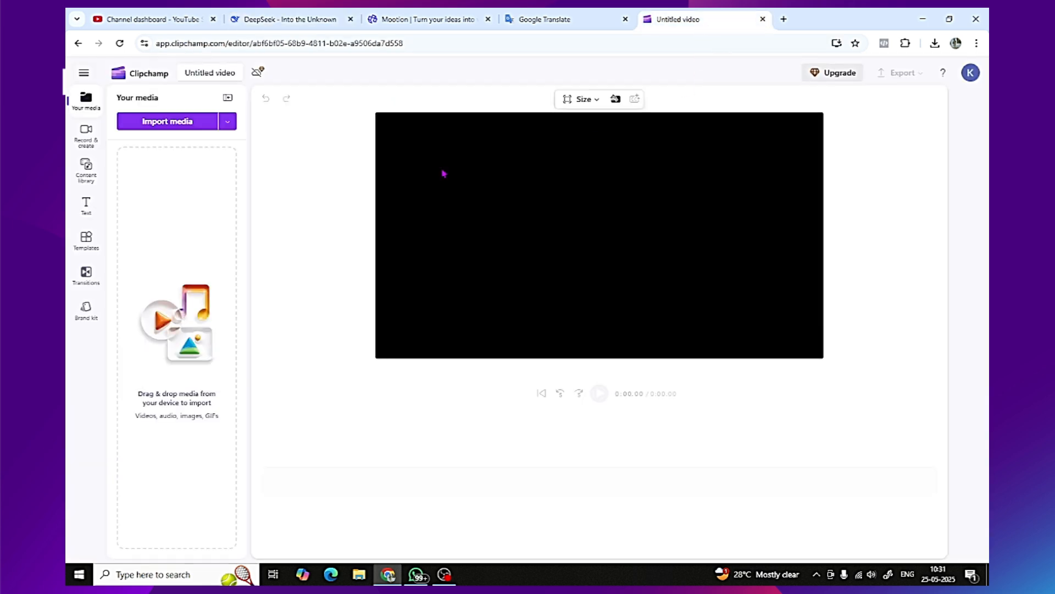
pyautogui.click(87, 134)
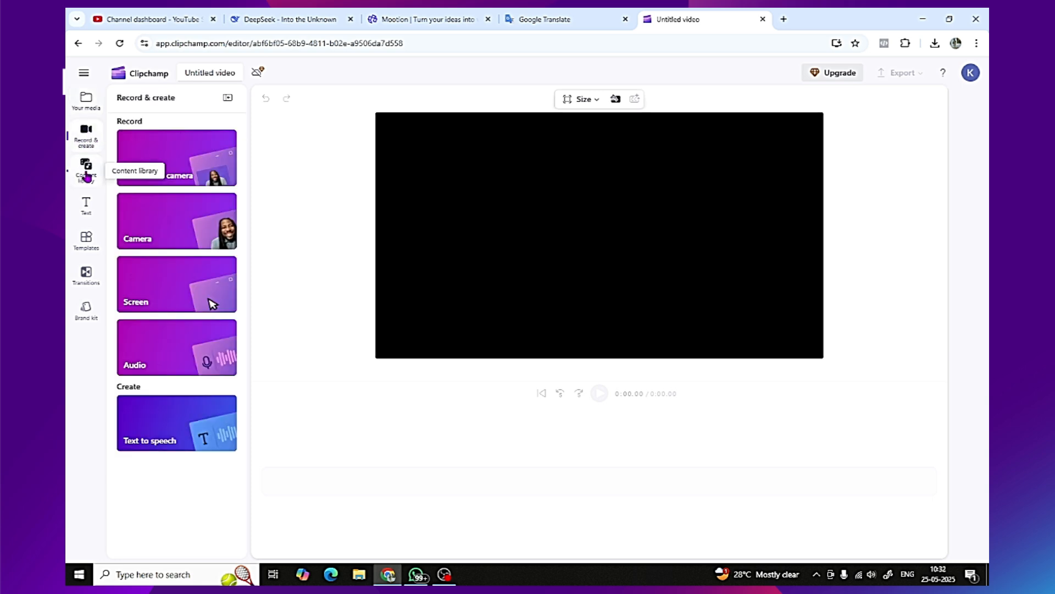
pyautogui.click(171, 352)
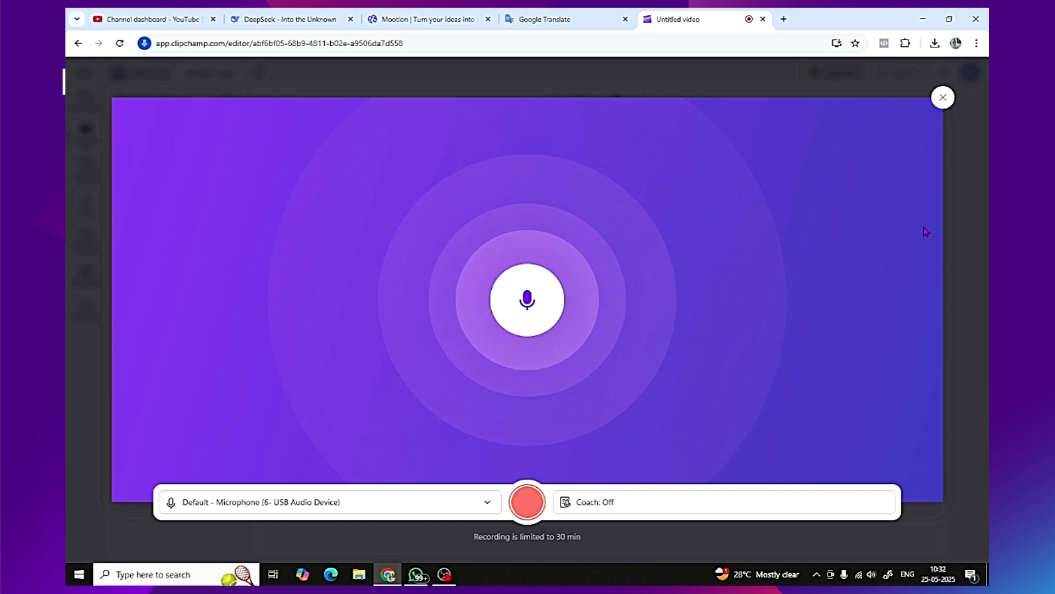
pyautogui.click(940, 98)
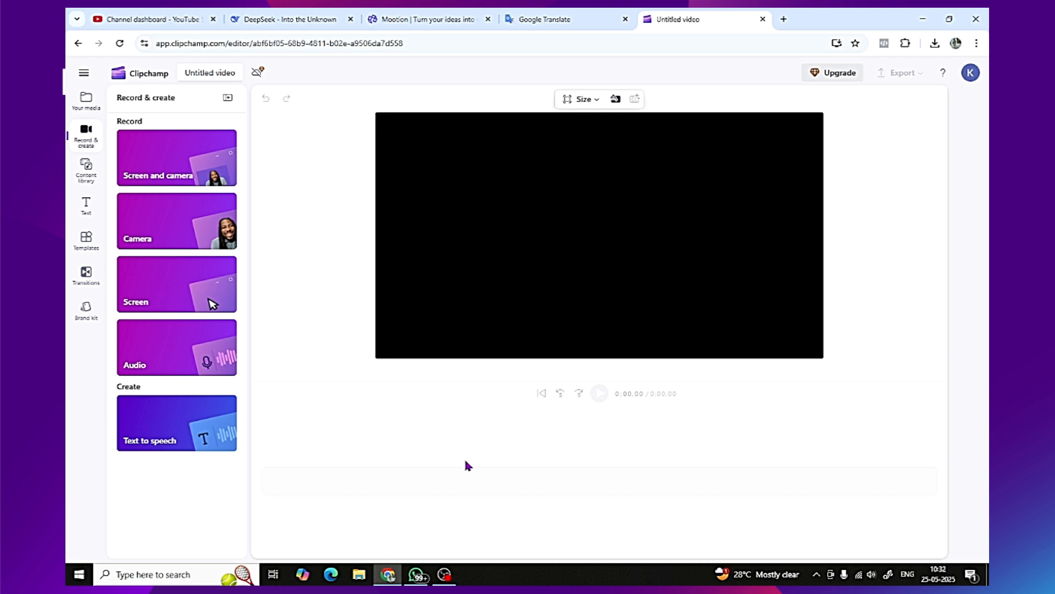
# Add a text-to-speech clip to the timeline and check the voices offered, keeping Hindi (India) with the Arjun voice
pyautogui.click(158, 429)
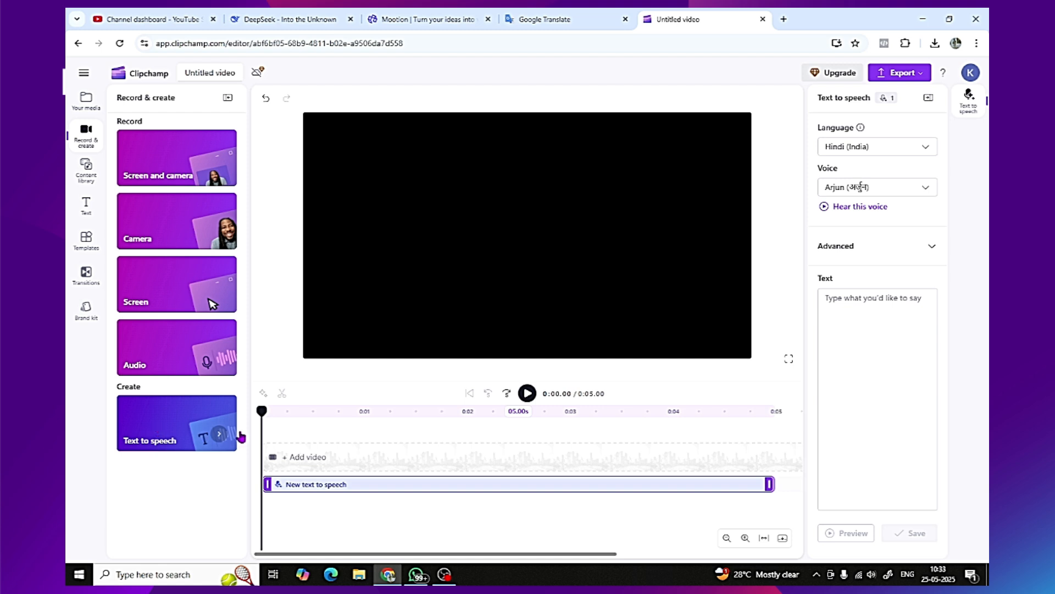
pyautogui.click(906, 311)
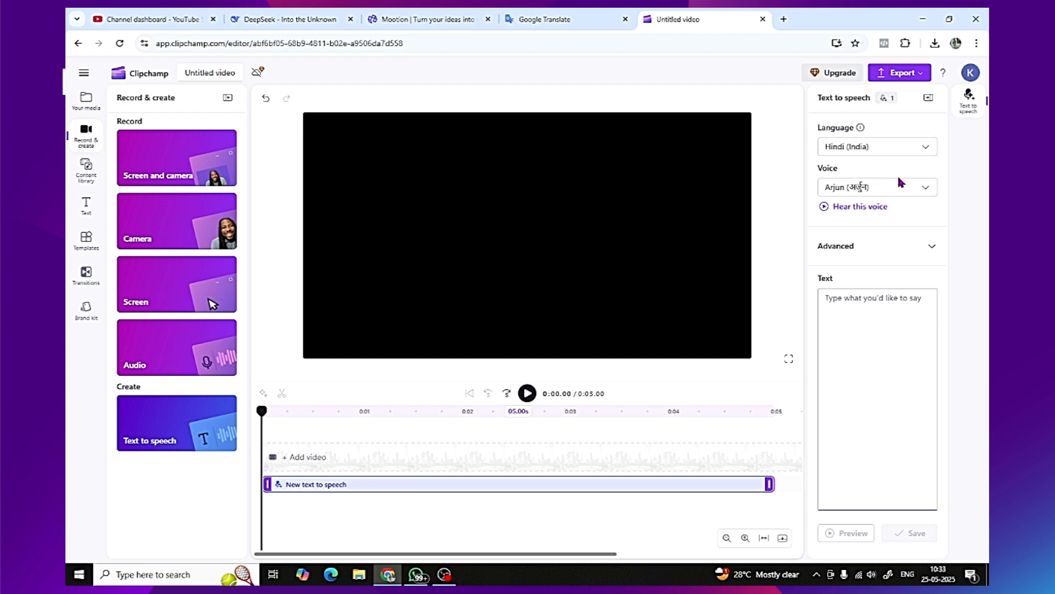
pyautogui.click(915, 186)
pyautogui.click(932, 189)
pyautogui.click(931, 189)
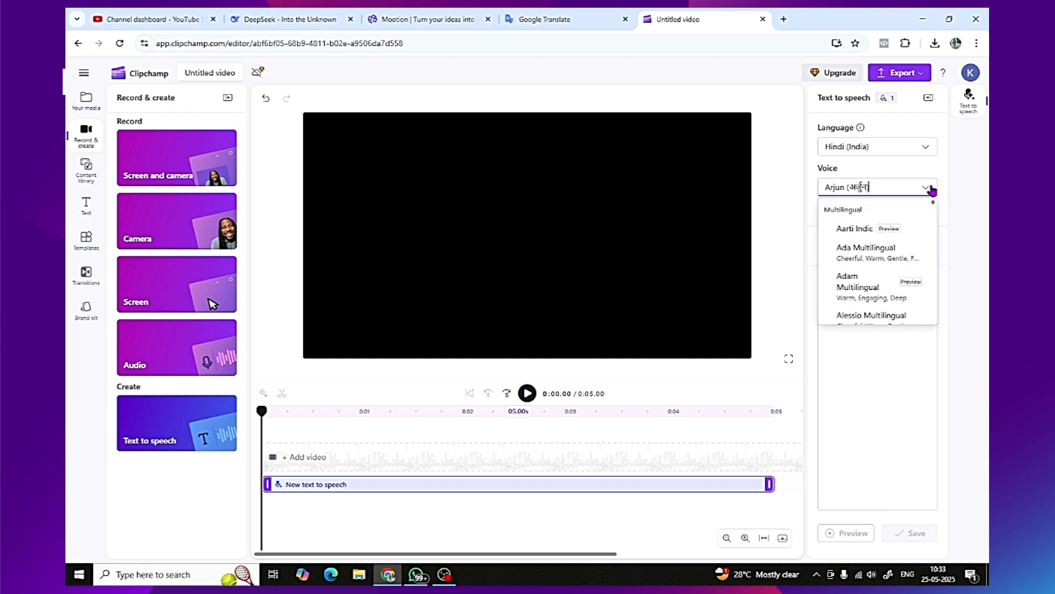
pyautogui.click(932, 189)
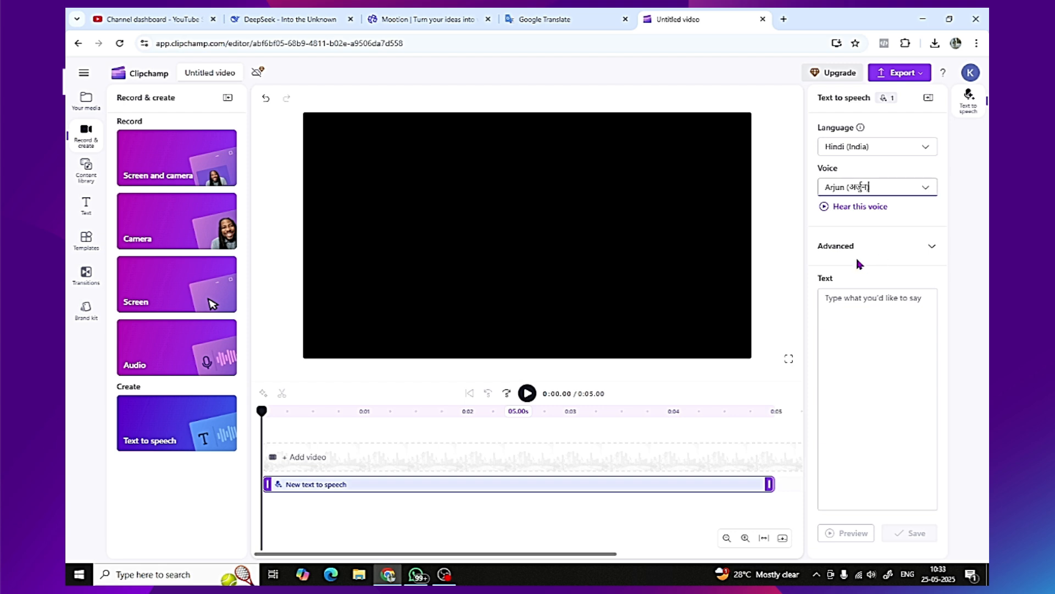
# In the advanced text-to-speech settings, set the vocal pitch to High and the pace slightly above 1x
pyautogui.click(933, 250)
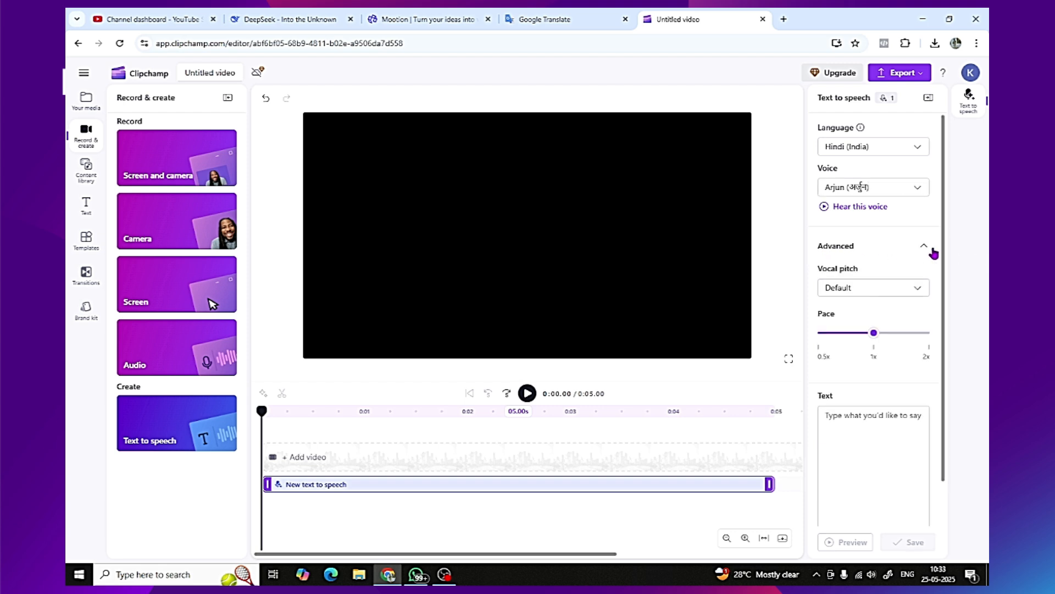
pyautogui.scroll(-2, 879, 220)
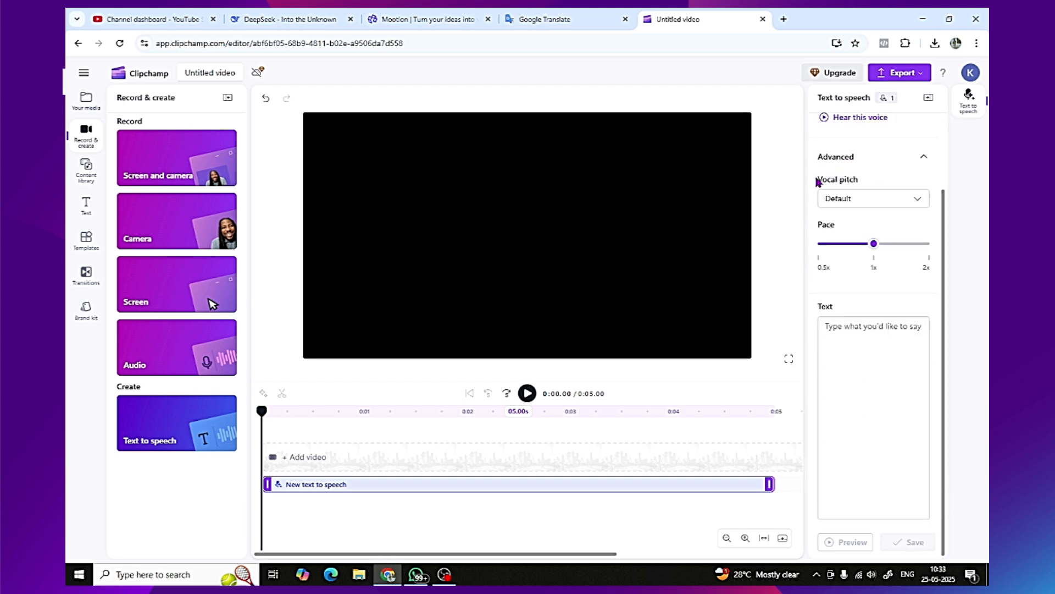
pyautogui.click(875, 203)
pyautogui.click(857, 317)
pyautogui.click(867, 201)
pyautogui.click(858, 301)
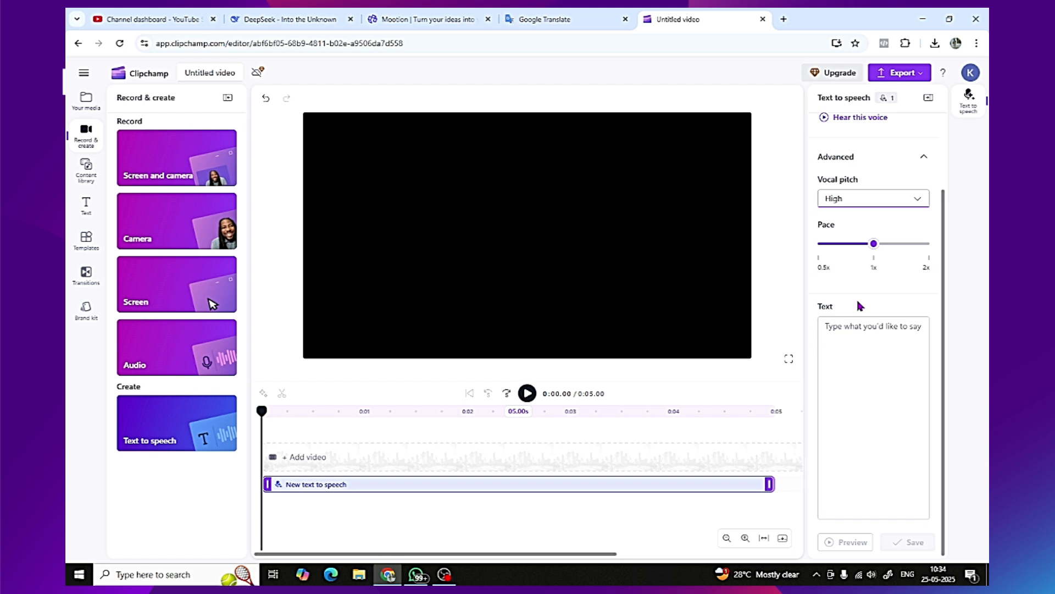
pyautogui.moveTo(874, 246); pyautogui.dragTo(879, 248)
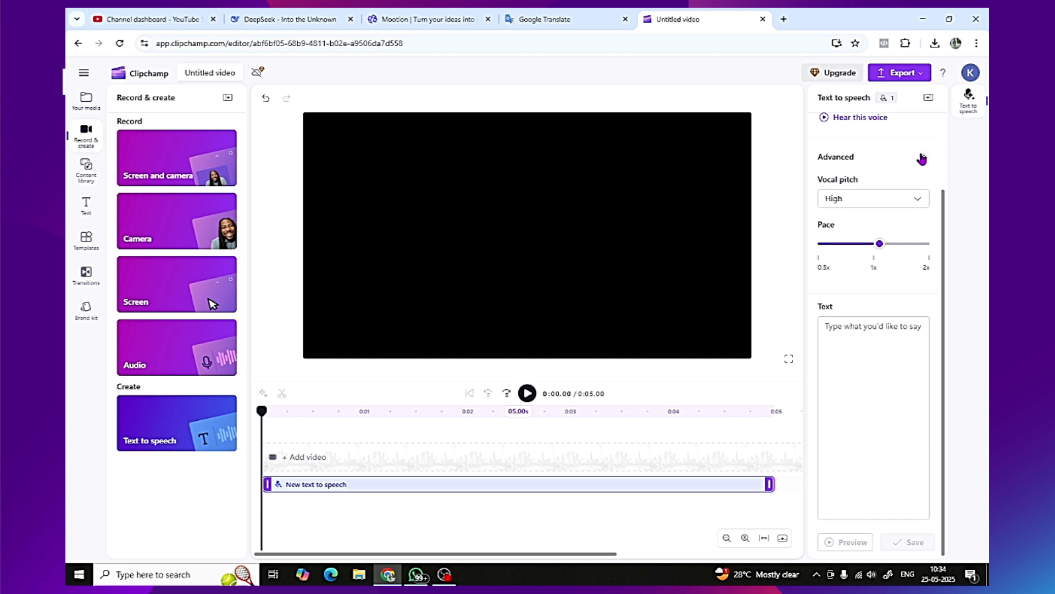
# Paste the copied Hindi story from DeepSeek as the text-to-speech script and save the narration
pyautogui.click(269, 16)
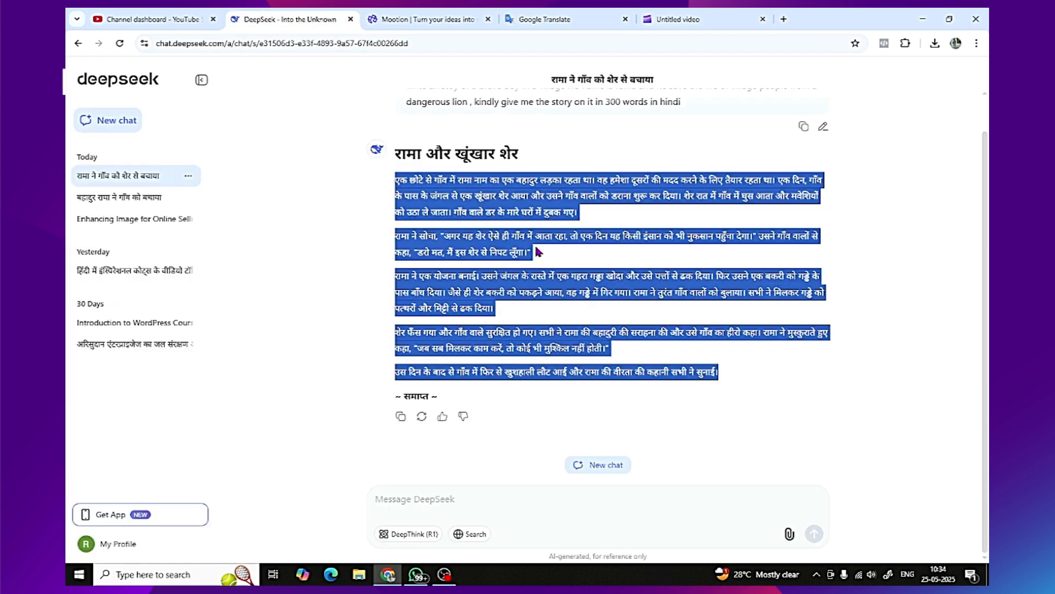
pyautogui.click(677, 19)
pyautogui.click(838, 334)
pyautogui.hotkey('ctrl', 'v')
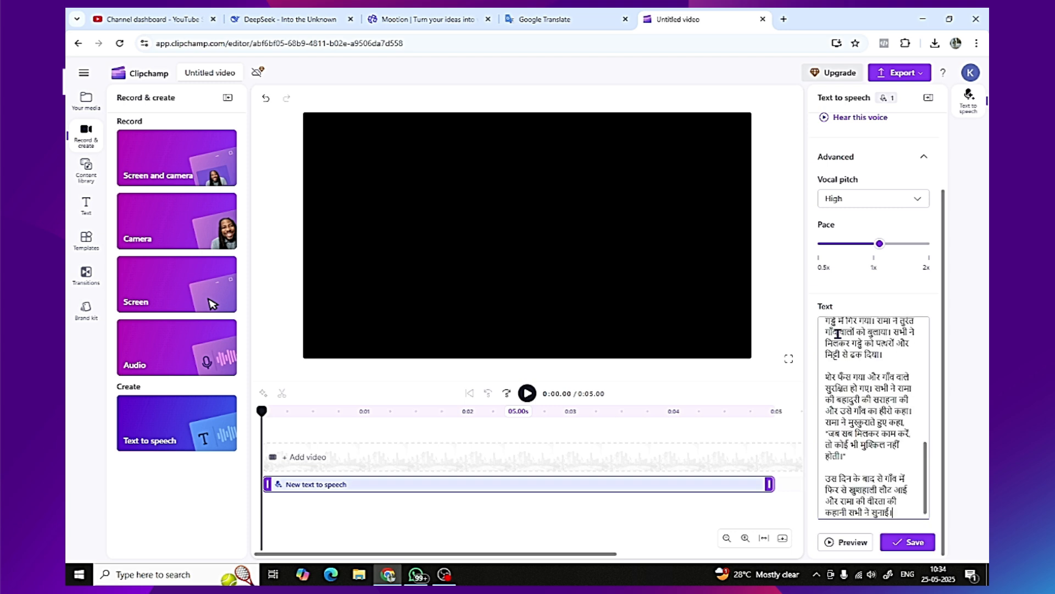
pyautogui.scroll(3, 857, 363)
pyautogui.scroll(-3, 880, 390)
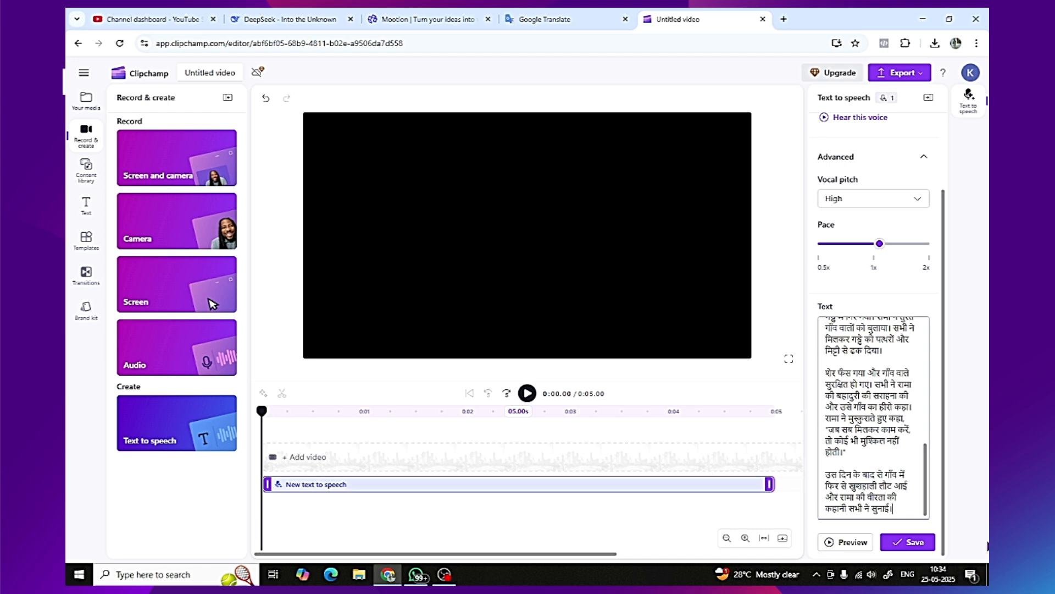
pyautogui.click(916, 538)
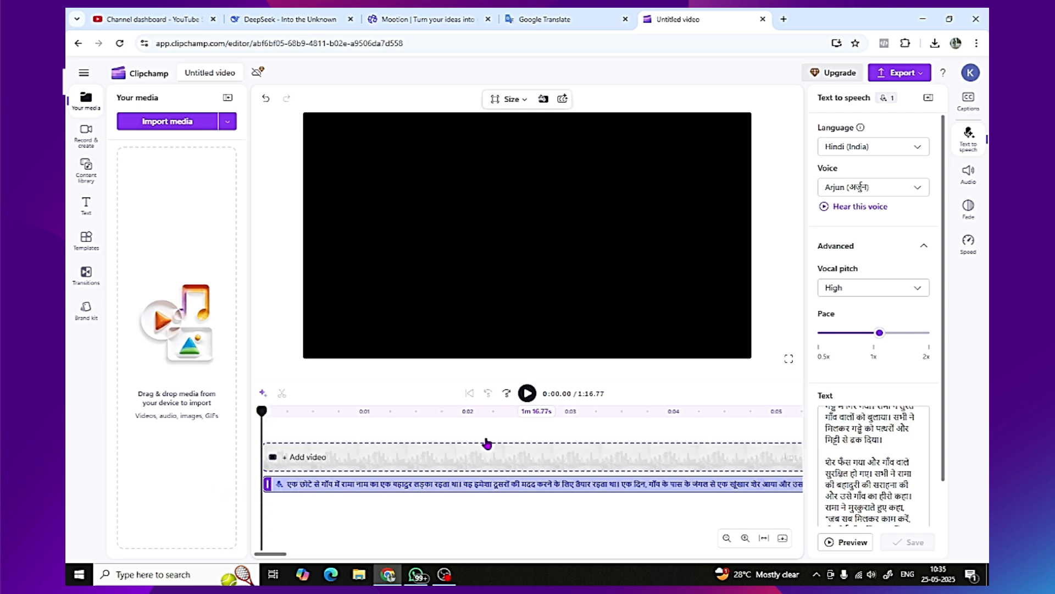
# Import all images from the boystory folder, namely 2, Scene 1 (1), Scene 3 (1) and Scene 1 through Scene 11, leaving out Final_clip
pyautogui.click(175, 132)
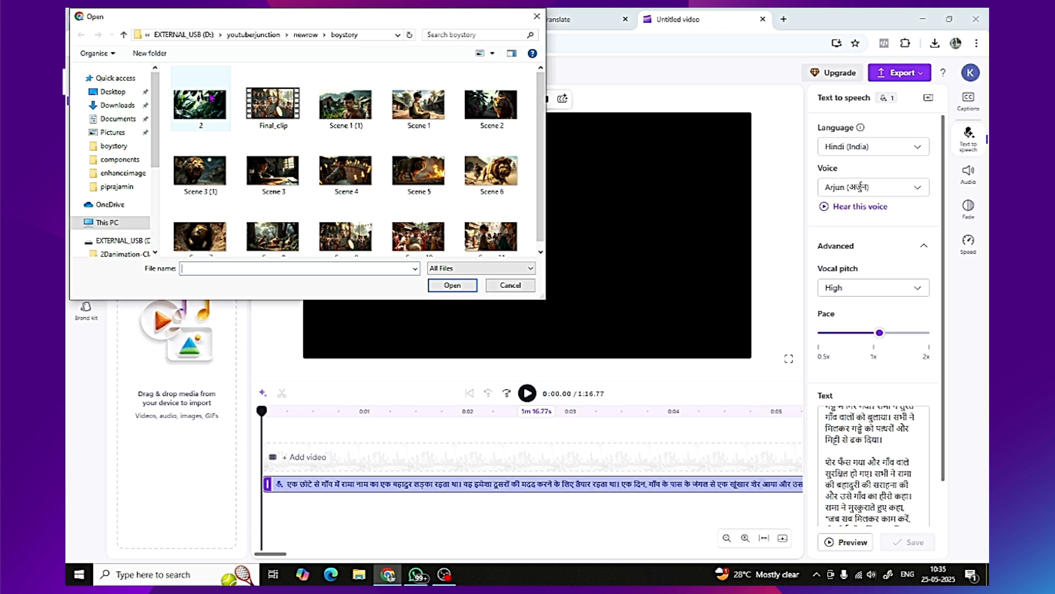
pyautogui.click(211, 99)
pyautogui.keyDown('ctrl'); pyautogui.click(206, 167); pyautogui.keyUp('ctrl')
pyautogui.keyDown('ctrl'); pyautogui.click(274, 168); pyautogui.keyUp('ctrl')
pyautogui.keyDown('ctrl'); pyautogui.click(346, 167); pyautogui.keyUp('ctrl')
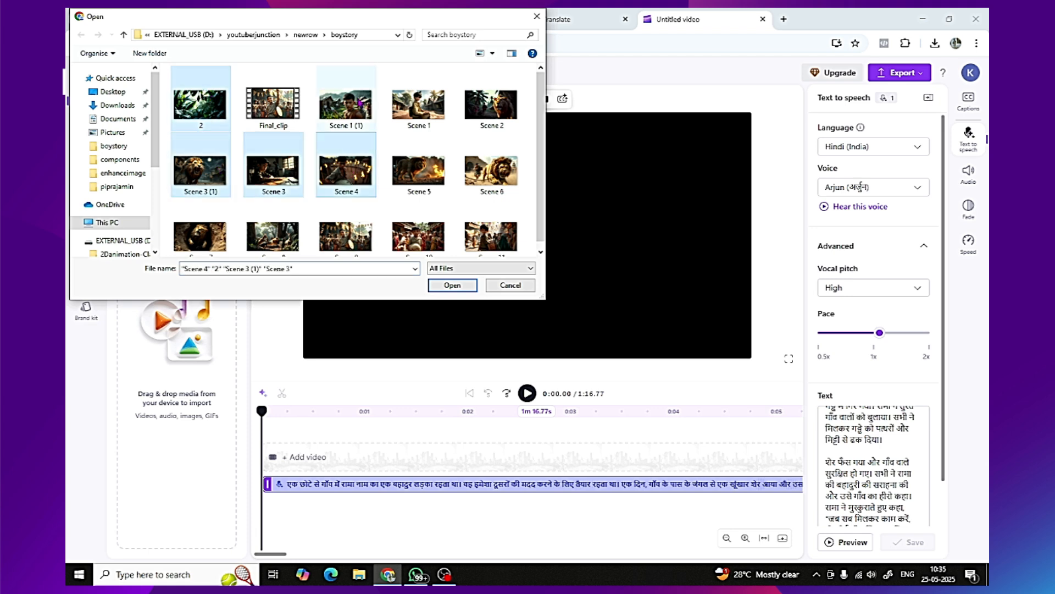
pyautogui.keyDown('ctrl'); pyautogui.click(360, 102); pyautogui.keyUp('ctrl')
pyautogui.keyDown('ctrl'); pyautogui.click(418, 105); pyautogui.keyUp('ctrl')
pyautogui.keyDown('ctrl'); pyautogui.click(490, 105); pyautogui.keyUp('ctrl')
pyautogui.keyDown('ctrl'); pyautogui.click(491, 170); pyautogui.keyUp('ctrl')
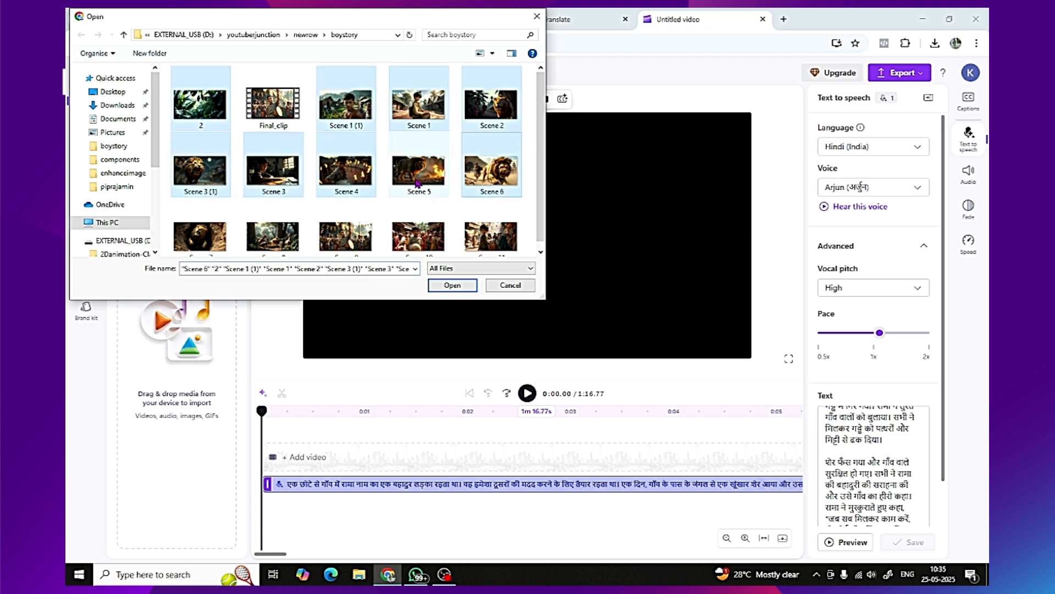
pyautogui.keyDown('ctrl'); pyautogui.click(418, 184); pyautogui.keyUp('ctrl')
pyautogui.keyDown('ctrl'); pyautogui.click(434, 235); pyautogui.keyUp('ctrl')
pyautogui.keyDown('ctrl'); pyautogui.click(470, 235); pyautogui.keyUp('ctrl')
pyautogui.keyDown('ctrl'); pyautogui.click(373, 230); pyautogui.keyUp('ctrl')
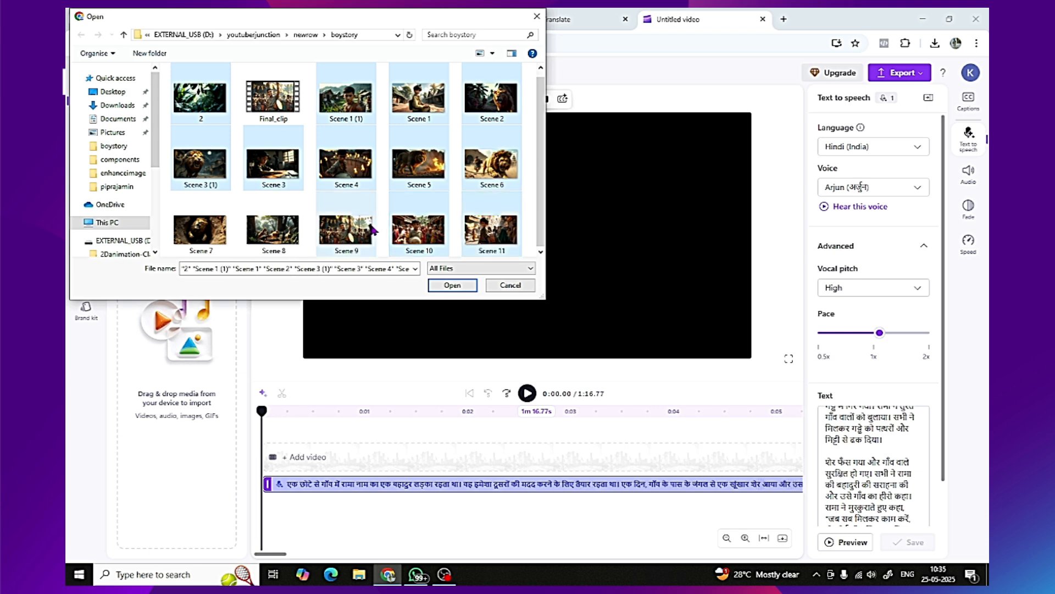
pyautogui.keyDown('ctrl'); pyautogui.click(275, 231); pyautogui.keyUp('ctrl')
pyautogui.keyDown('ctrl'); pyautogui.click(200, 231); pyautogui.keyUp('ctrl')
pyautogui.click(430, 283)
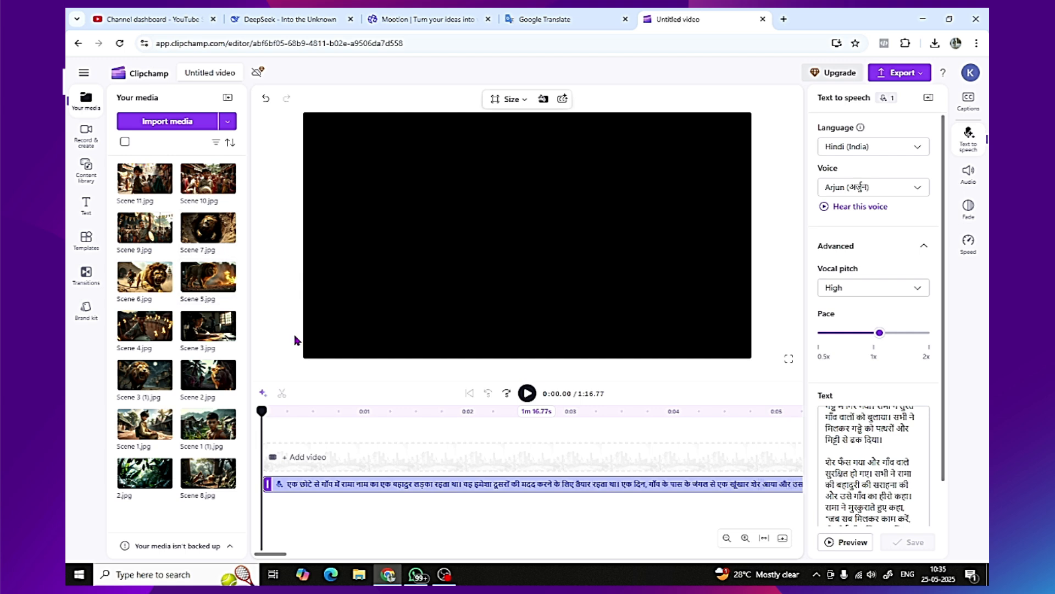
# Place Scene 3, Scene 4, Scene 3 (1), Scene 1, Scene 1 (1) and 2 in that order on the timeline above the narration
pyautogui.moveTo(208, 327); pyautogui.dragTo(415, 470)
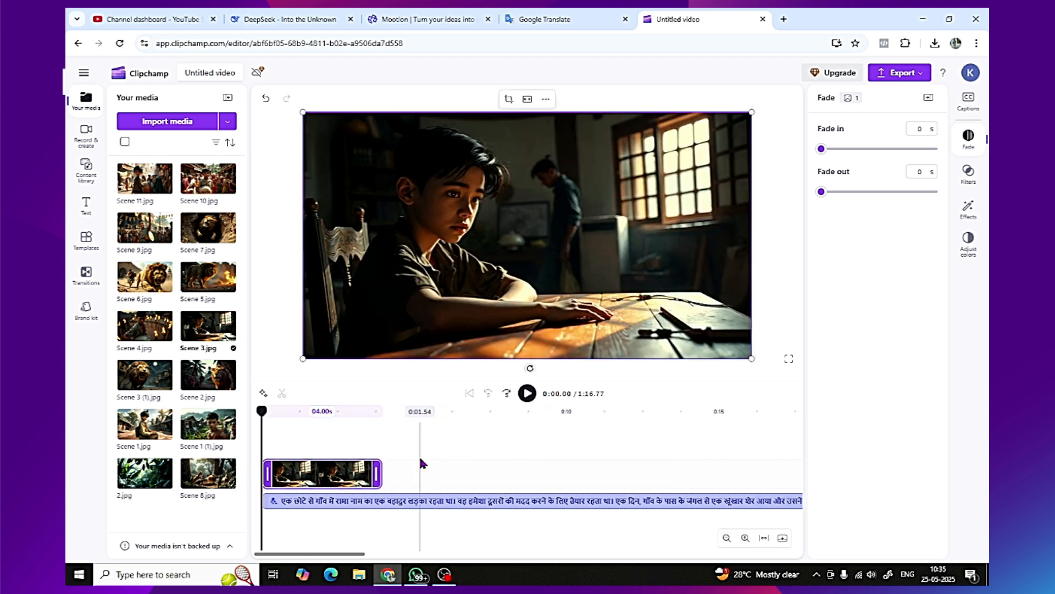
pyautogui.moveTo(140, 324); pyautogui.dragTo(366, 461)
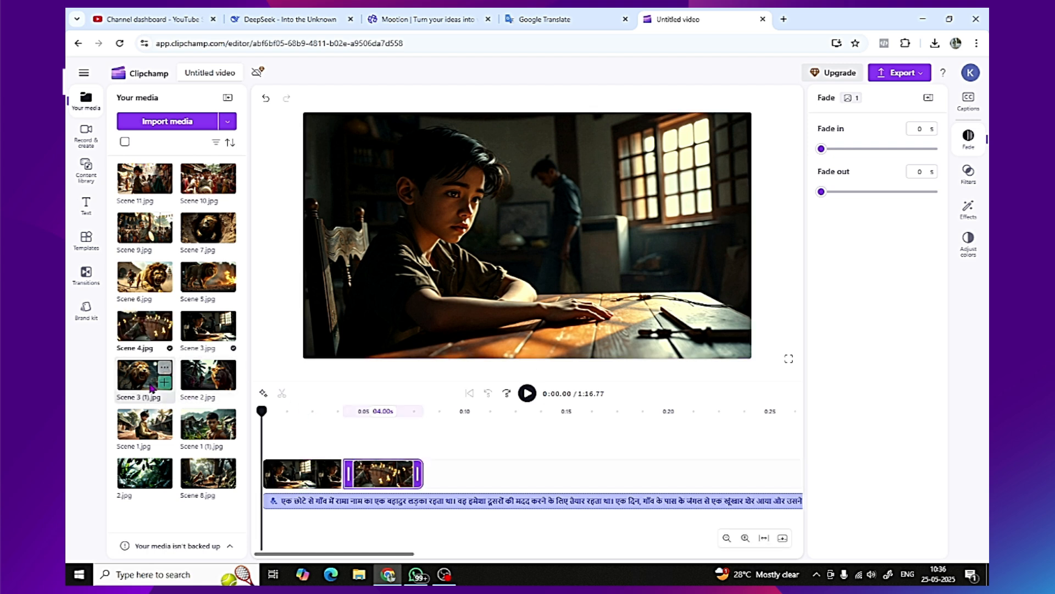
pyautogui.moveTo(466, 416); pyautogui.dragTo(439, 475)
pyautogui.moveTo(145, 423); pyautogui.dragTo(506, 470)
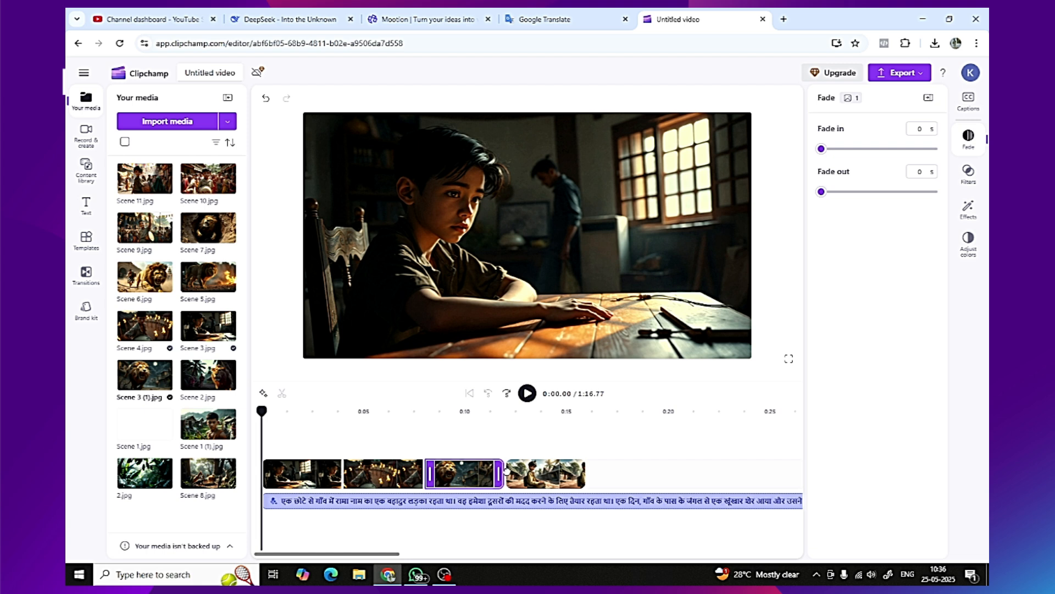
pyautogui.moveTo(208, 423); pyautogui.dragTo(581, 470)
pyautogui.moveTo(134, 474); pyautogui.dragTo(603, 473)
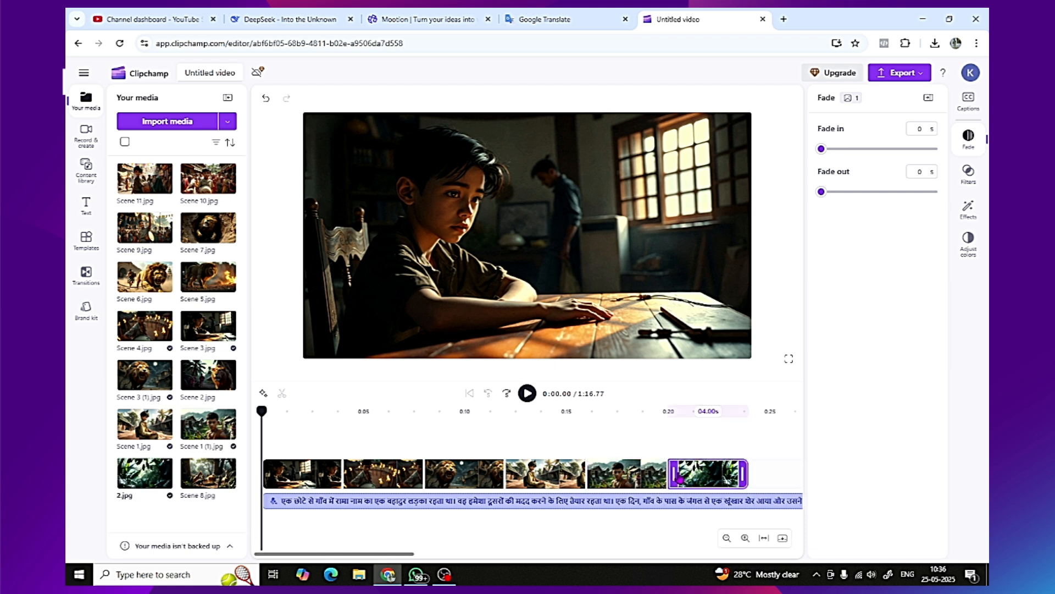
# Select all six image clips on the timeline and apply the Tiles transition between them
pyautogui.click(532, 434)
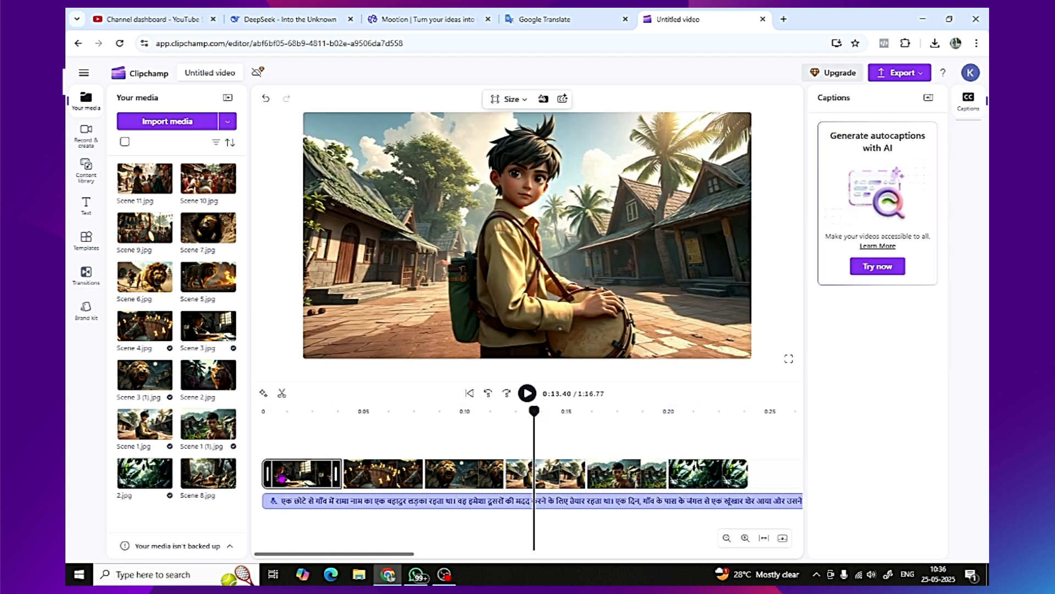
pyautogui.moveTo(533, 413); pyautogui.dragTo(307, 438)
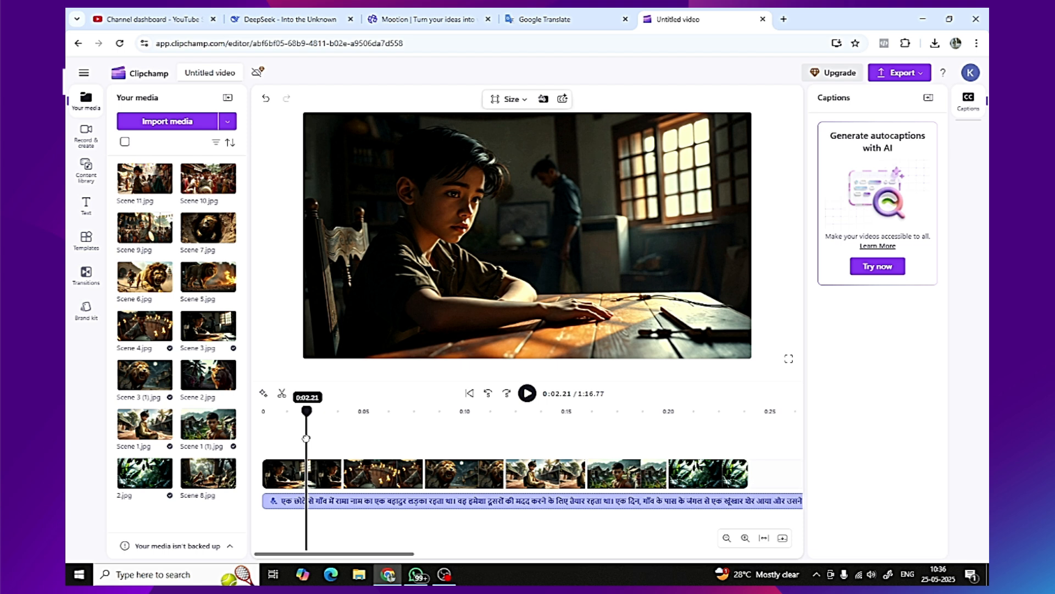
pyautogui.moveTo(307, 438); pyautogui.dragTo(306, 438)
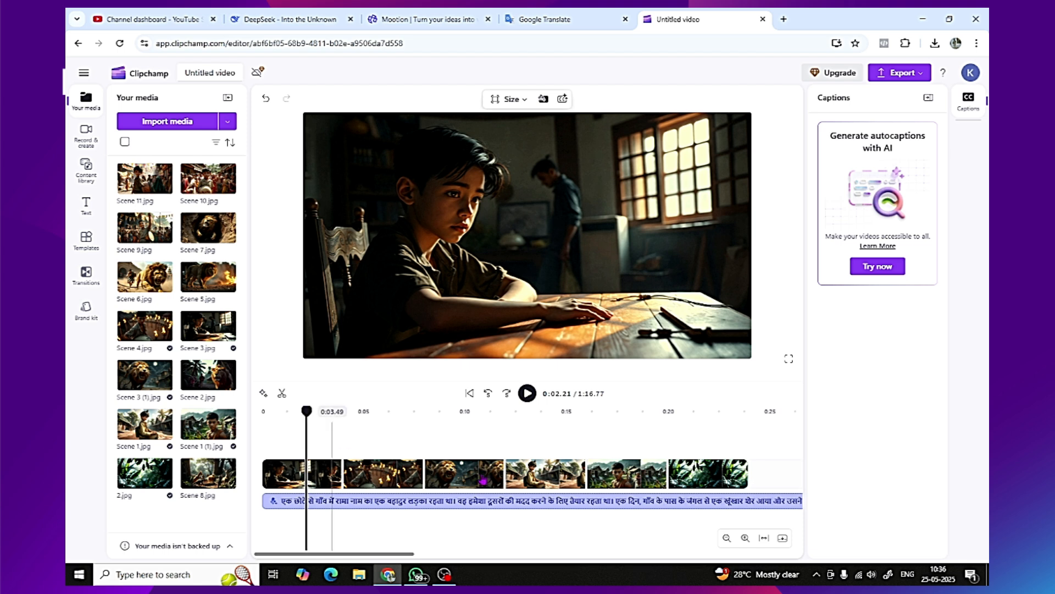
pyautogui.click(764, 470)
pyautogui.moveTo(765, 470); pyautogui.dragTo(258, 474)
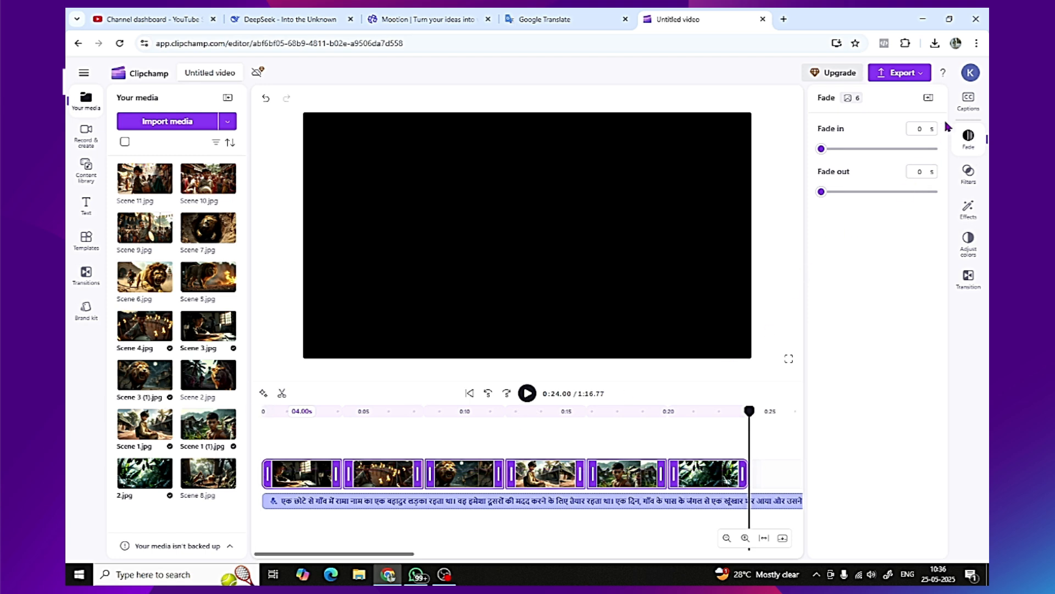
pyautogui.click(973, 279)
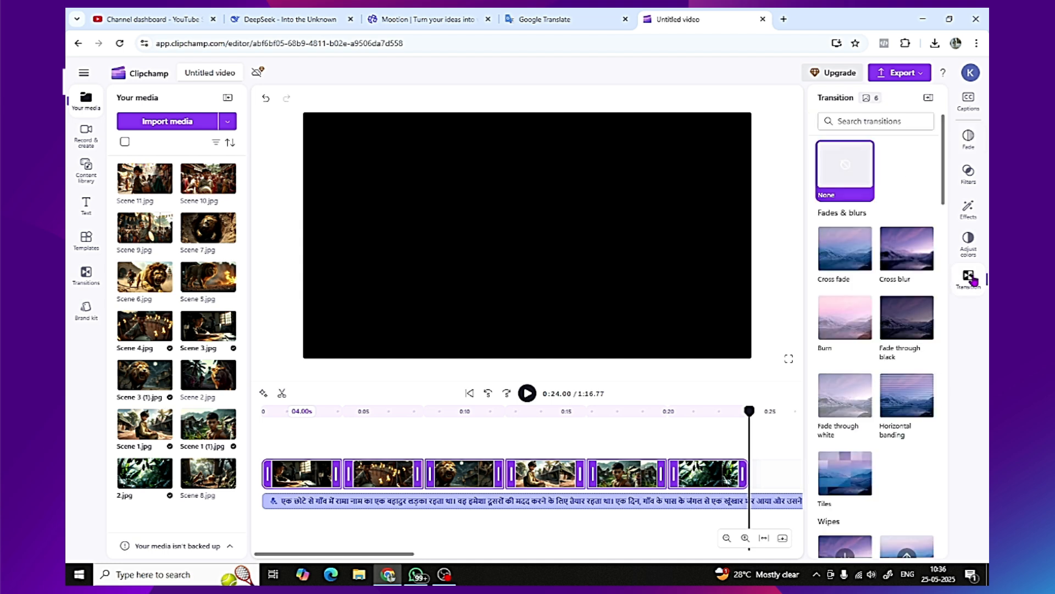
pyautogui.click(832, 475)
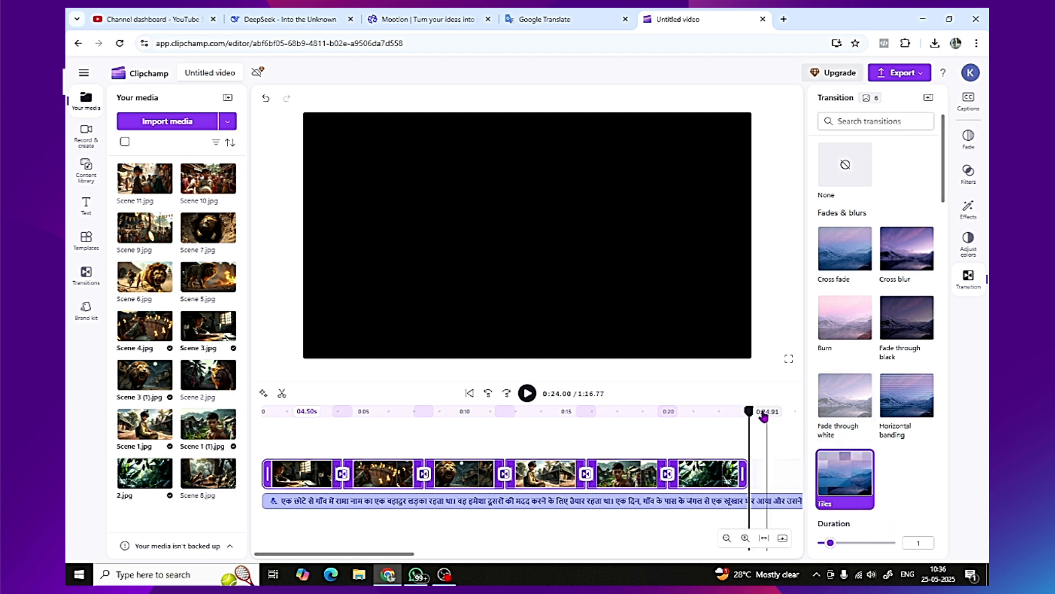
# Move the playhead to about 17 seconds and raise the exposure and contrast of the six selected image clips slightly
pyautogui.moveTo(750, 411); pyautogui.dragTo(614, 412)
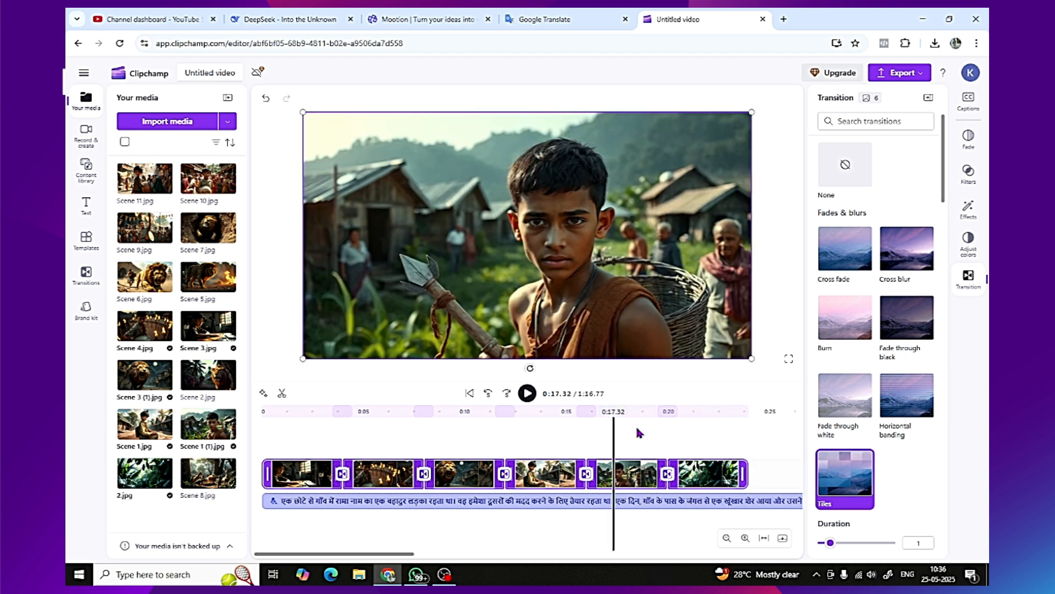
pyautogui.click(969, 243)
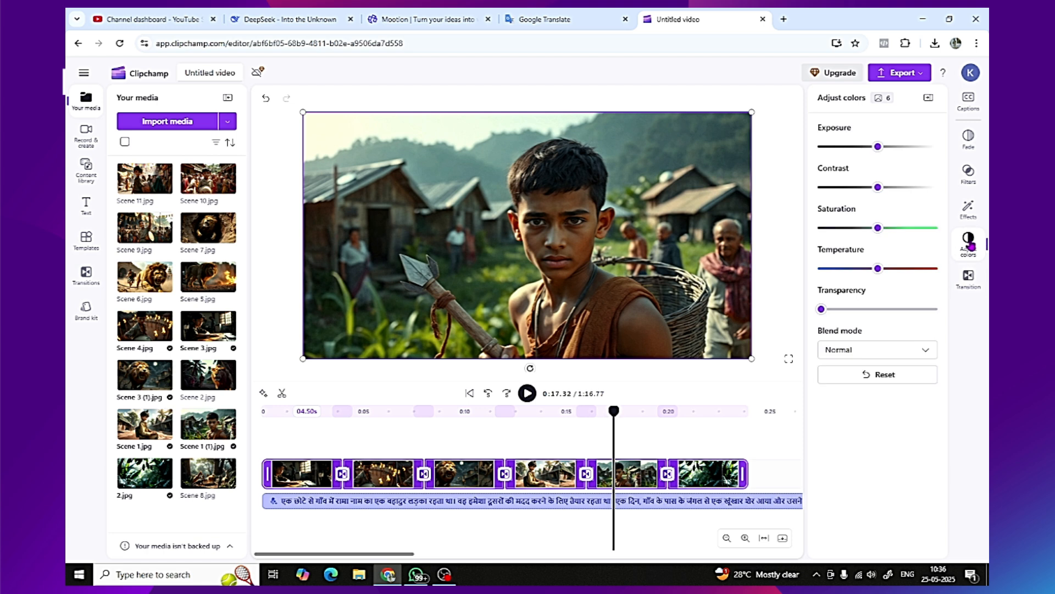
pyautogui.moveTo(878, 146); pyautogui.dragTo(901, 147)
pyautogui.moveTo(875, 196)
pyautogui.mouseDown()
pyautogui.moveTo(857, 196)
pyautogui.moveTo(890, 193)
pyautogui.mouseUp()
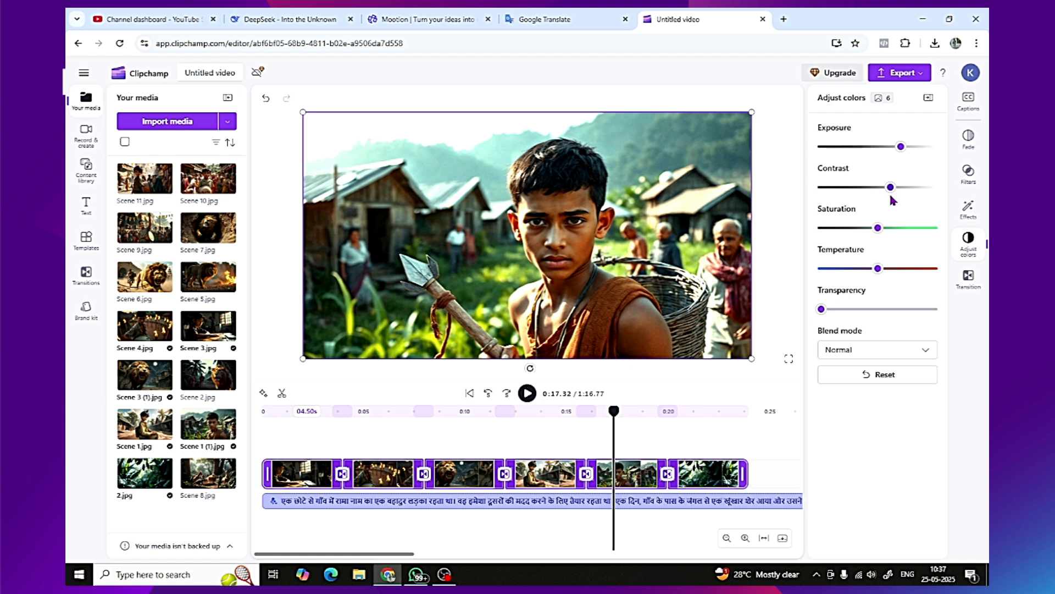
# Raise the saturation and cool the temperature of the six selected image clips slightly
pyautogui.moveTo(878, 227); pyautogui.dragTo(896, 227)
pyautogui.moveTo(880, 273); pyautogui.dragTo(870, 273)
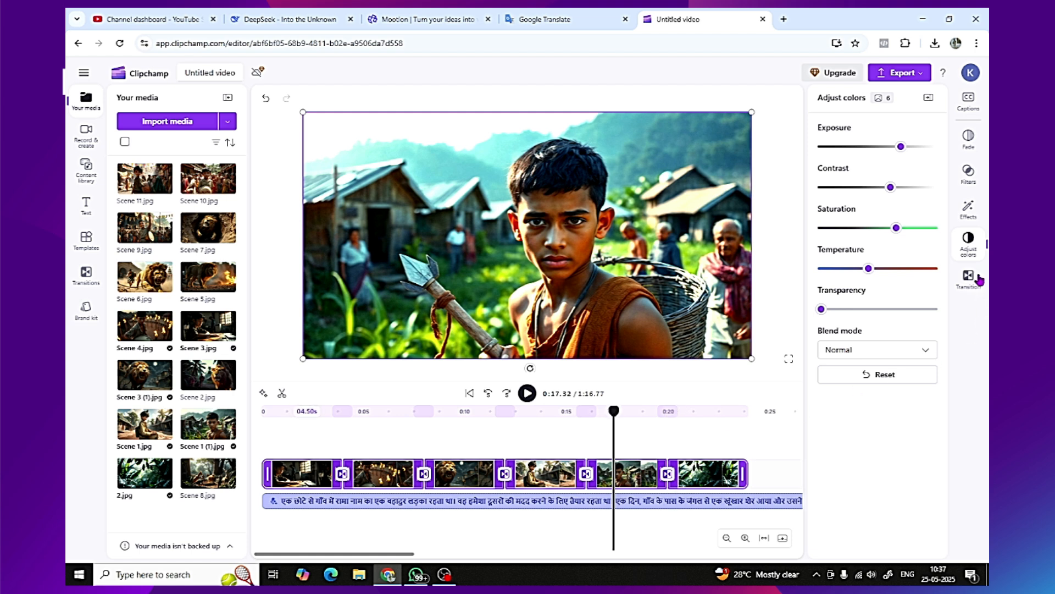
# Apply the Slow zoom effect to the six selected clips, raise its speed slightly, and return the playhead to the start
pyautogui.click(967, 214)
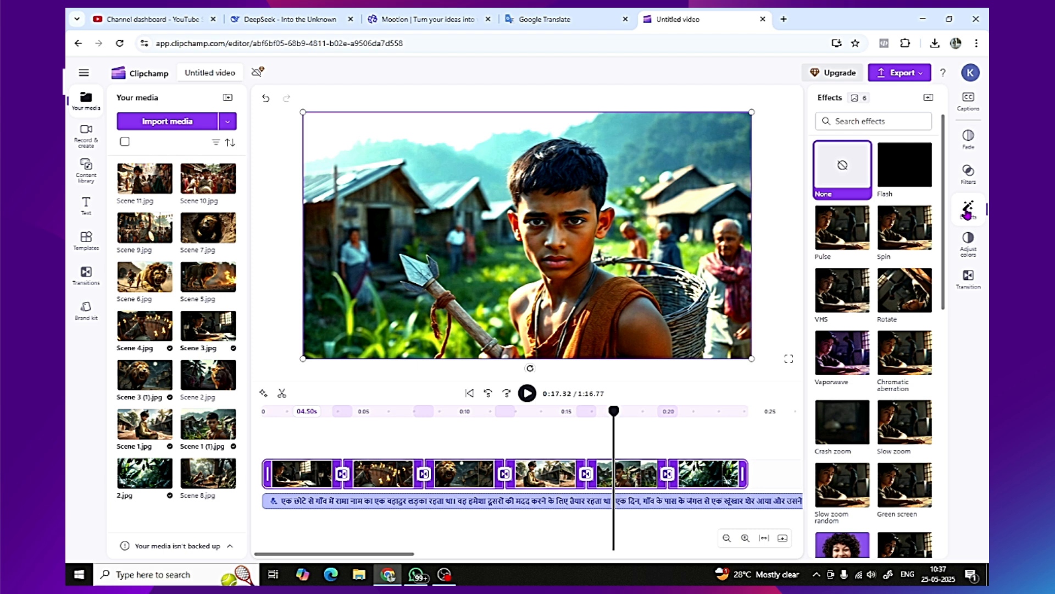
pyautogui.click(901, 429)
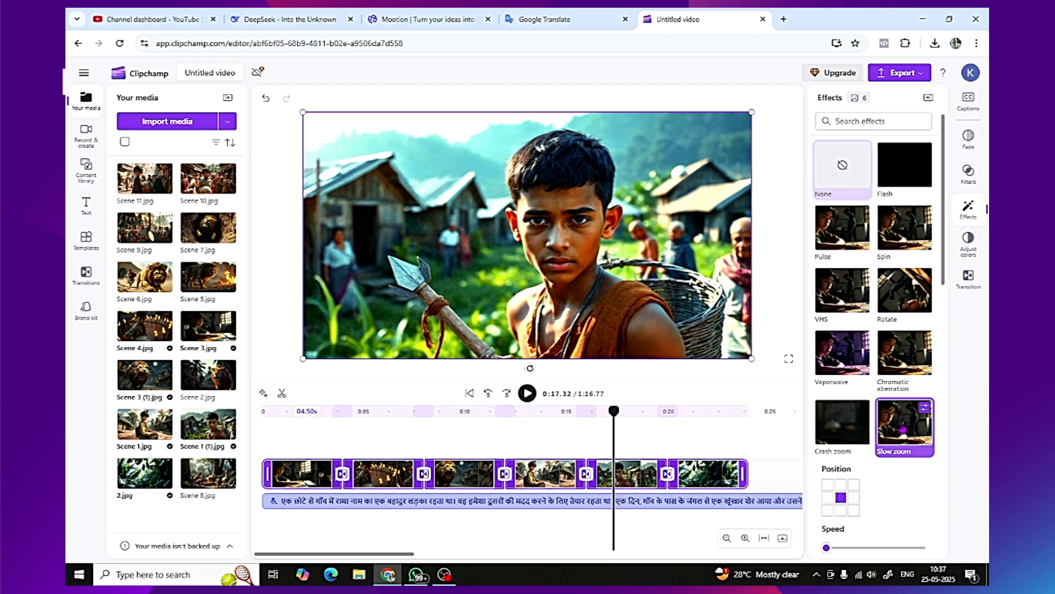
pyautogui.moveTo(943, 236); pyautogui.dragTo(954, 313)
pyautogui.moveTo(826, 355); pyautogui.dragTo(831, 358)
pyautogui.moveTo(610, 411); pyautogui.dragTo(342, 411)
pyautogui.moveTo(271, 411); pyautogui.dragTo(262, 411)
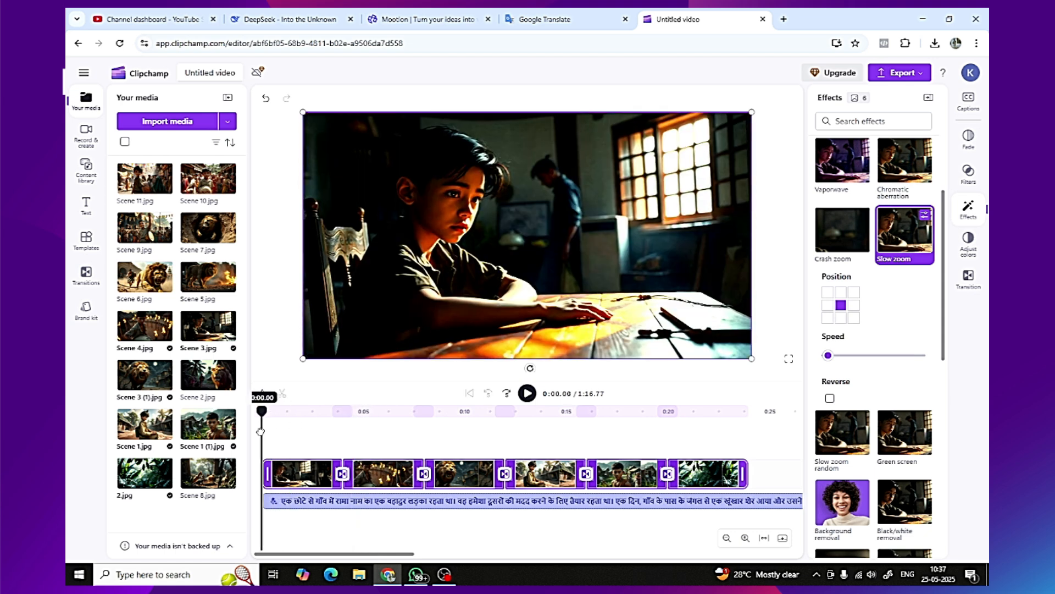
# Split the narration at the end of the last image, at about 24 seconds, and delete the remaining part
pyautogui.click(262, 412)
pyautogui.moveTo(333, 415); pyautogui.dragTo(747, 433)
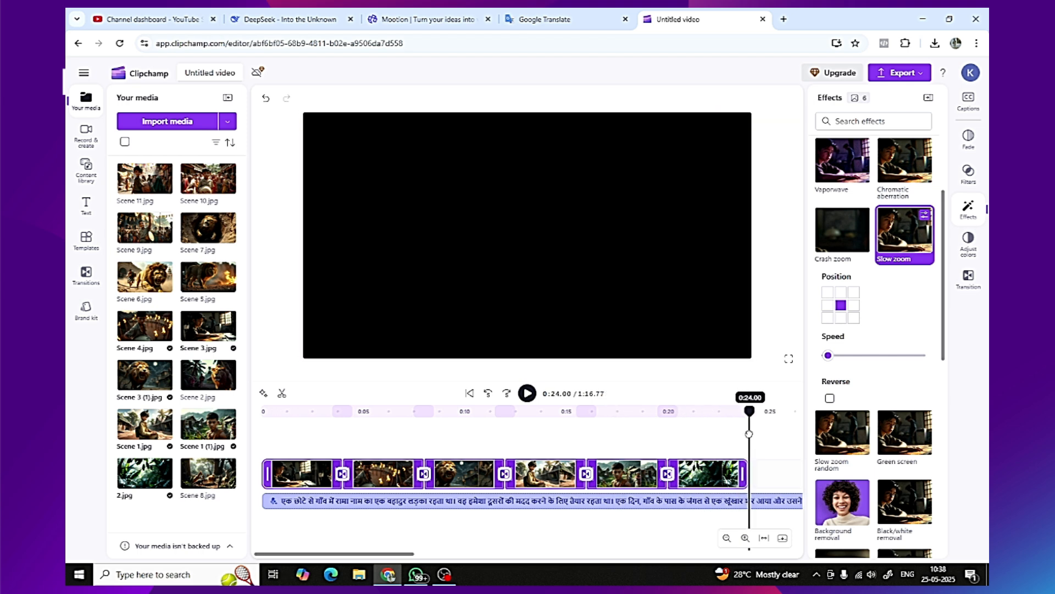
pyautogui.click(758, 500)
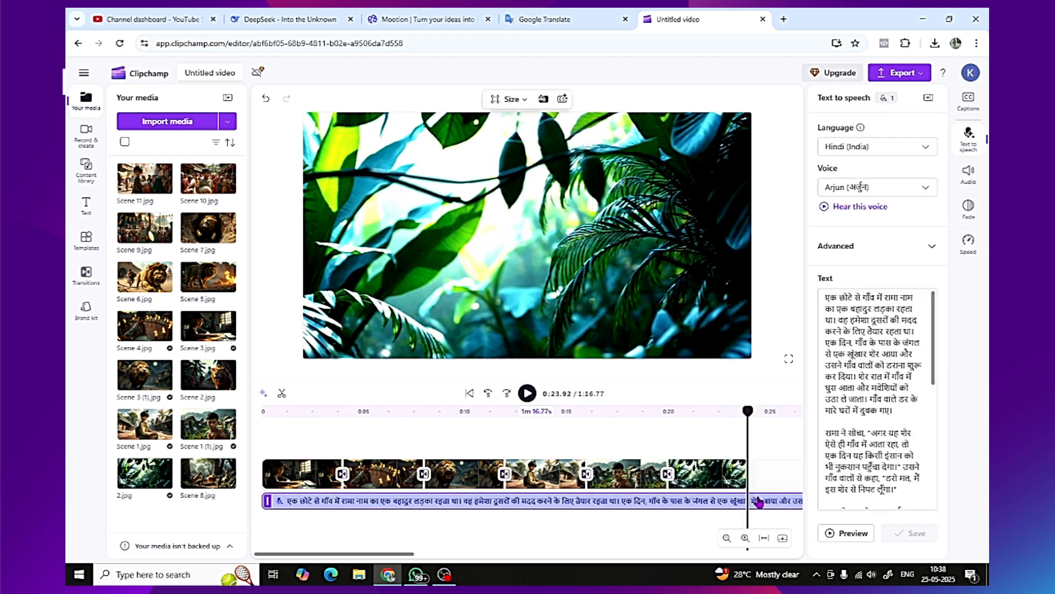
pyautogui.click(281, 393)
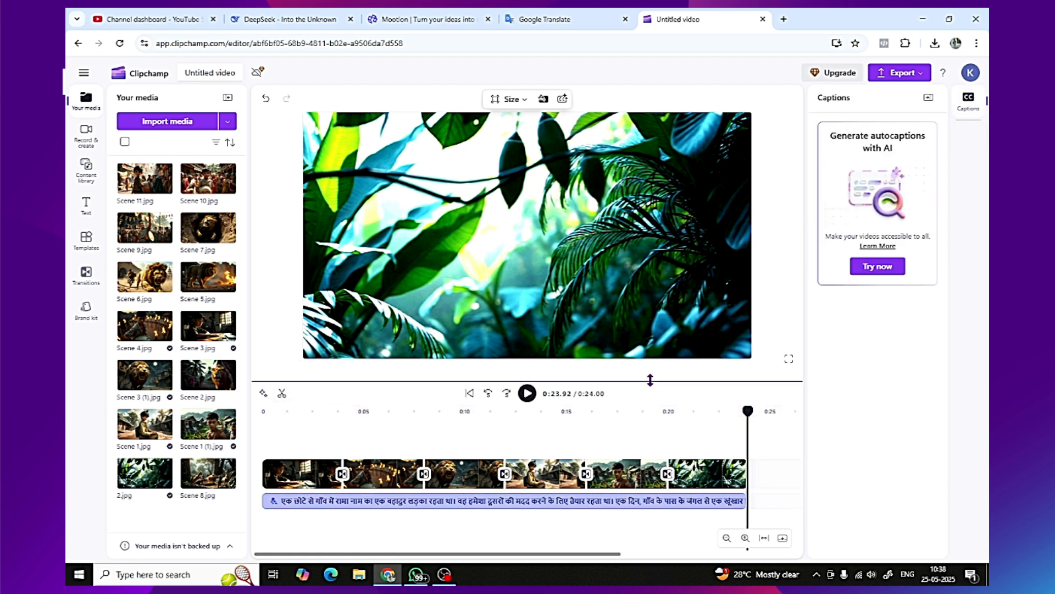
# Preview the video in full screen from the beginning, exit full screen and view the export quality options
pyautogui.click(788, 360)
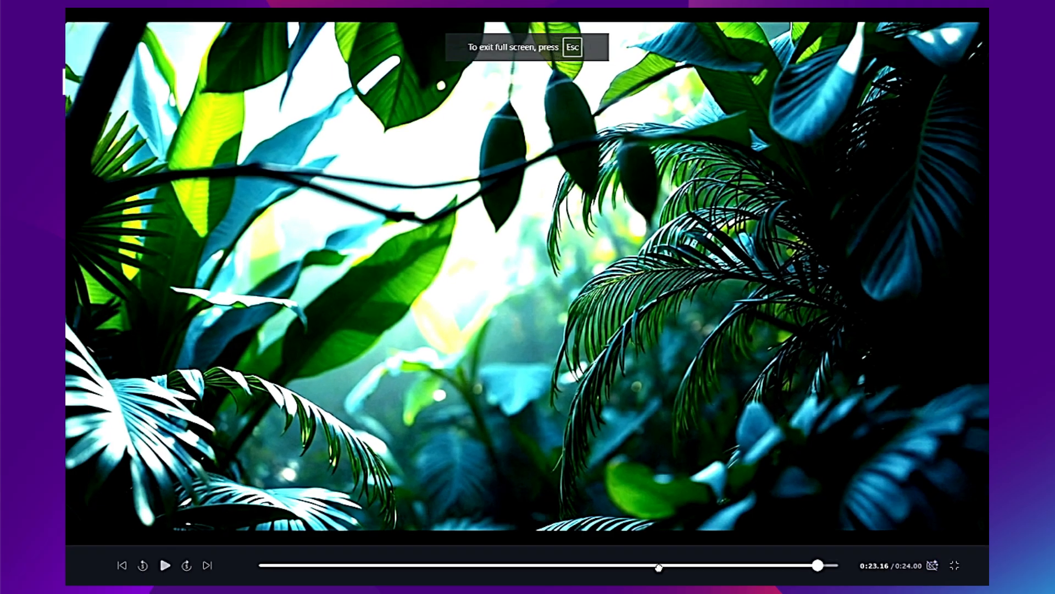
pyautogui.moveTo(659, 567); pyautogui.dragTo(186, 569)
pyautogui.click(163, 566)
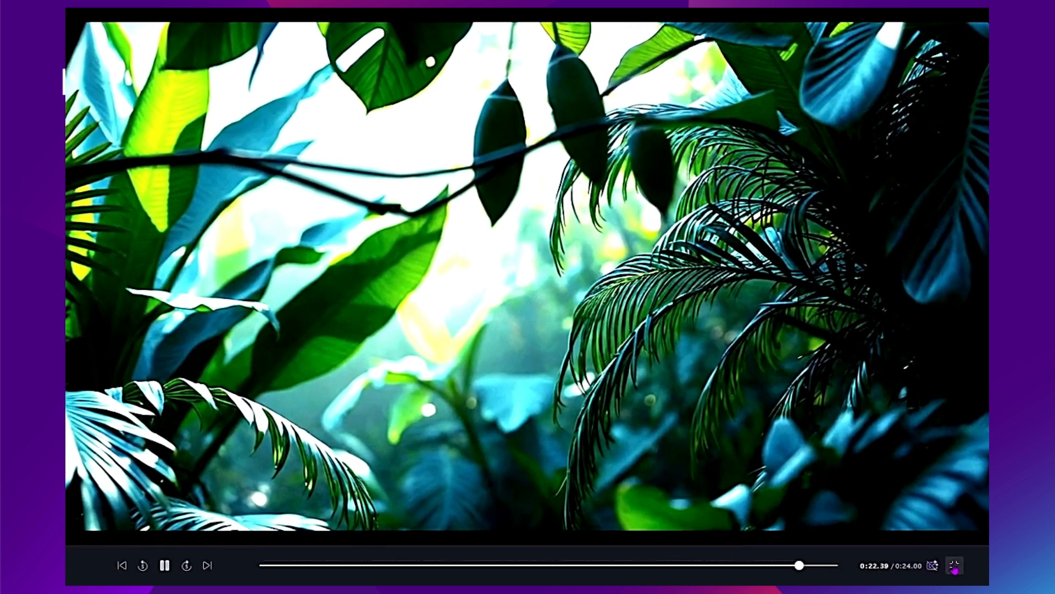
pyautogui.click(955, 565)
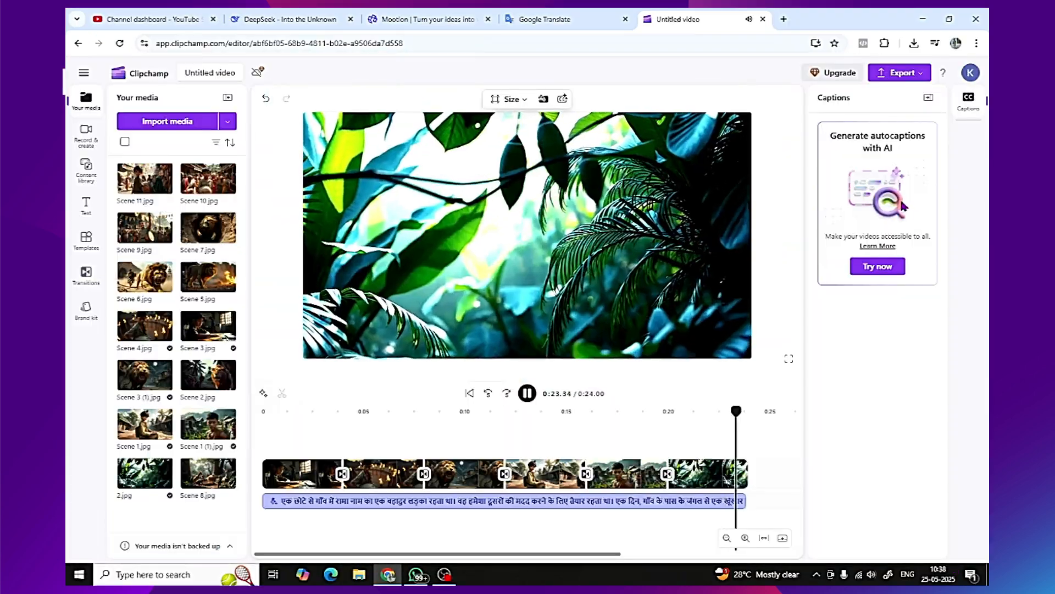
pyautogui.click(896, 78)
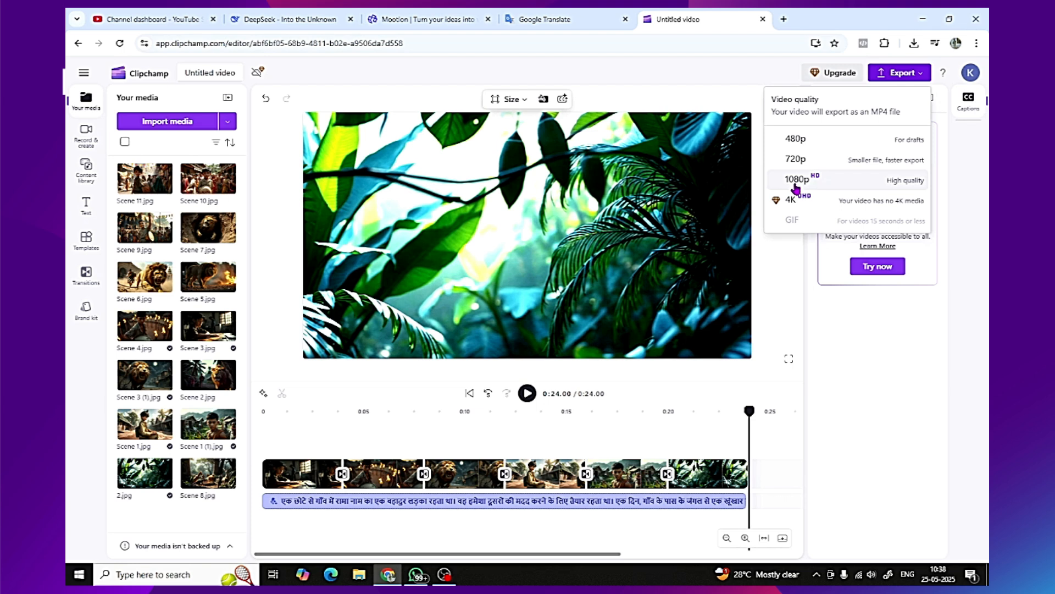
# Switch to YouTube Studio and upload the Final_clip video from the boystory folder
pyautogui.click(177, 20)
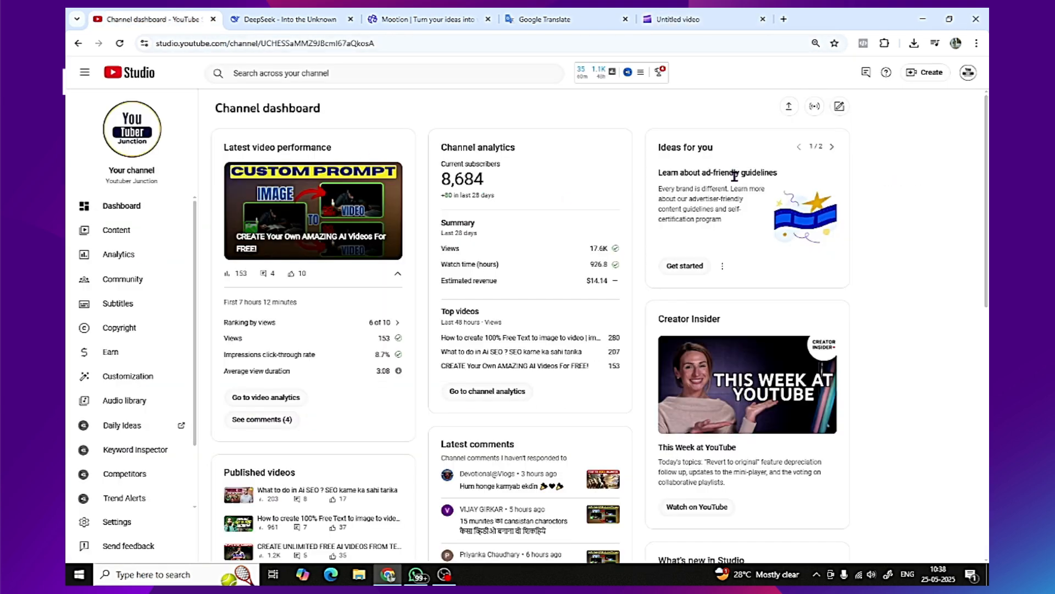
pyautogui.scroll(-6, 709, 181)
pyautogui.scroll(3, 712, 194)
pyautogui.scroll(4, 712, 194)
pyautogui.scroll(-10, 772, 270)
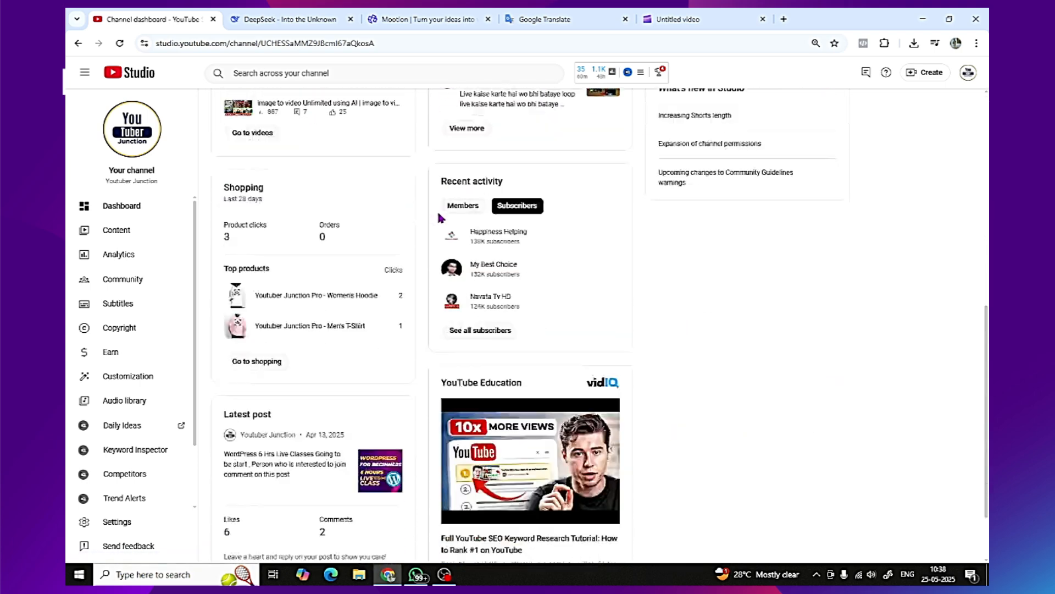
pyautogui.scroll(10, 815, 269)
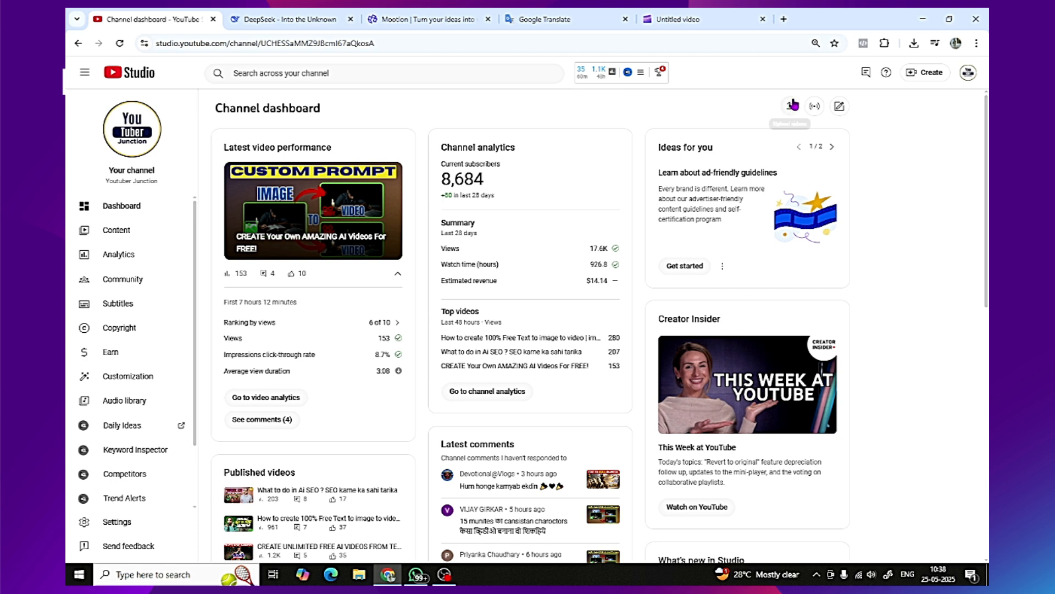
pyautogui.click(790, 107)
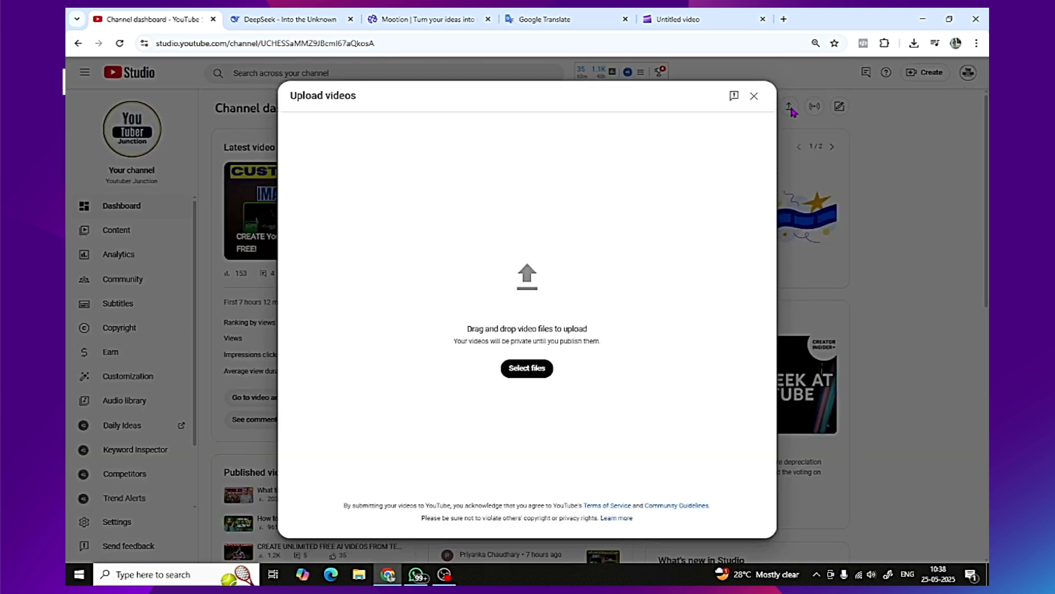
pyautogui.click(527, 369)
pyautogui.click(420, 176)
pyautogui.click(274, 107)
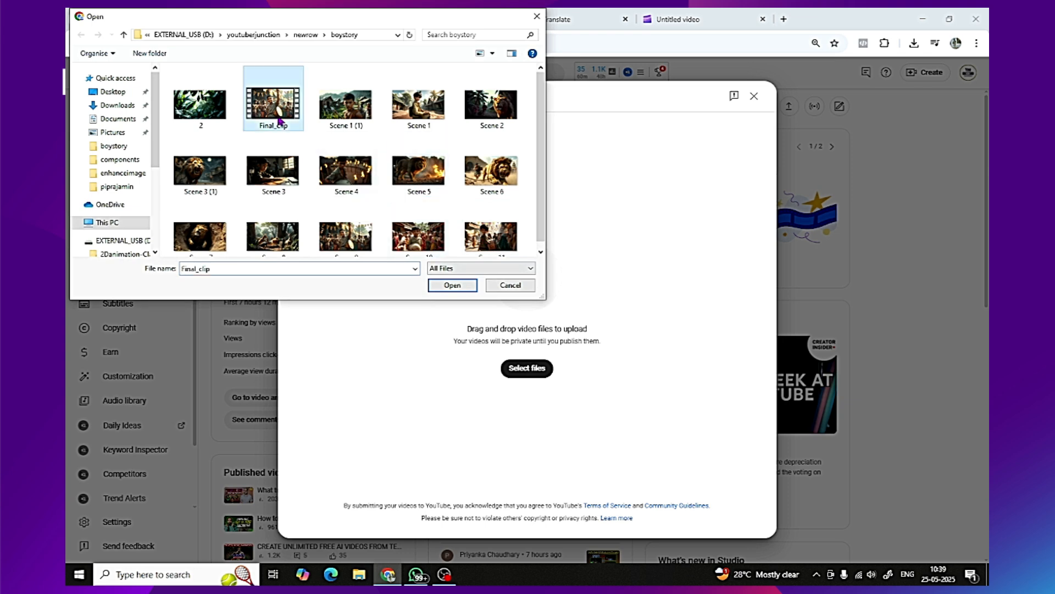
pyautogui.click(443, 287)
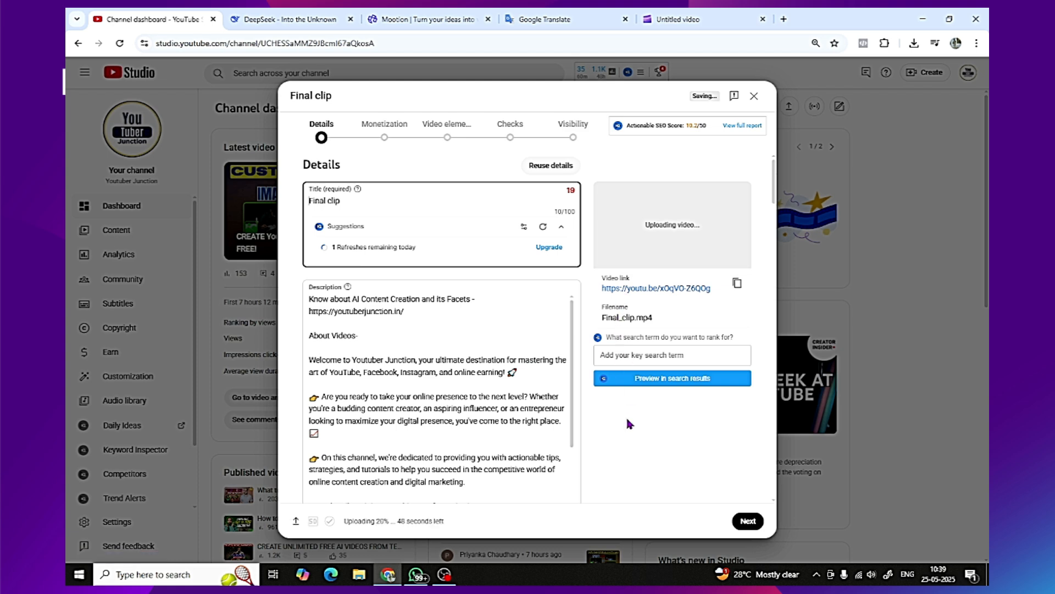
# Answer Yes to the altered content question in the details of the Final clip upload
pyautogui.scroll(-15, 627, 419)
pyautogui.scroll(-8, 629, 420)
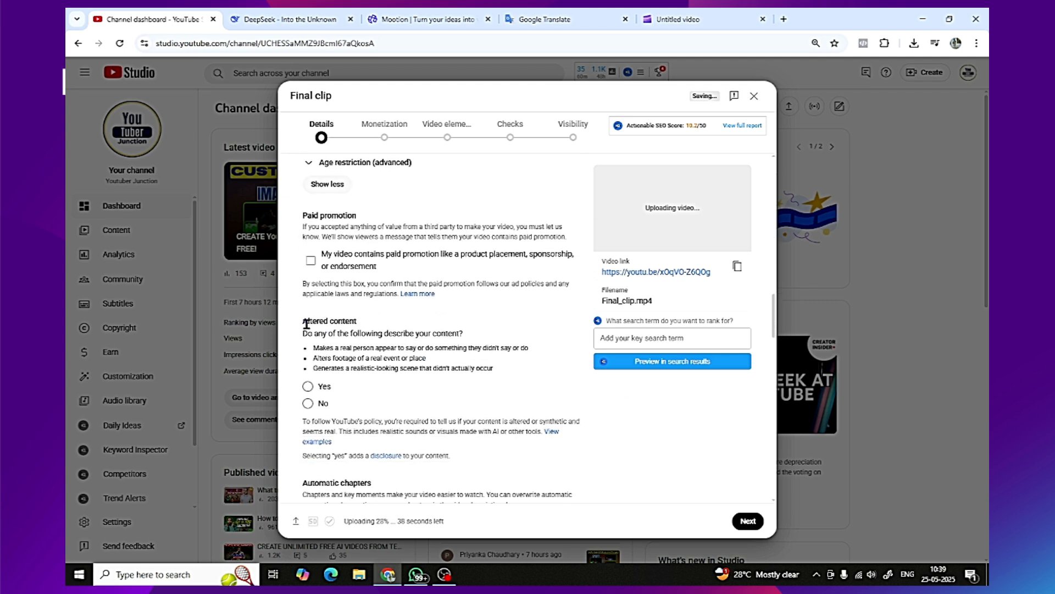
pyautogui.moveTo(302, 318); pyautogui.dragTo(503, 362)
pyautogui.click(309, 404)
pyautogui.click(308, 386)
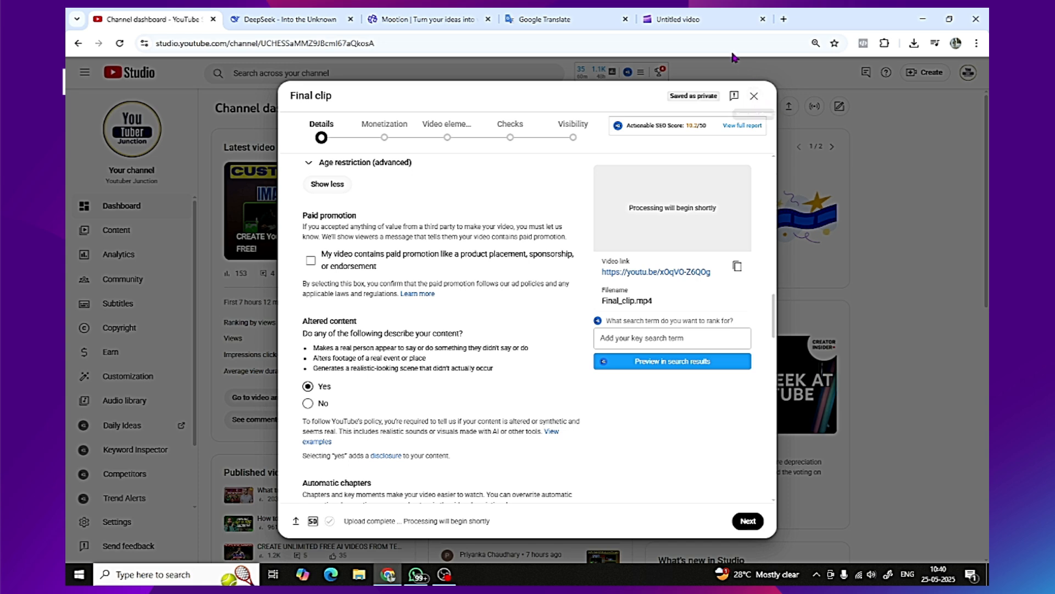
# Switch back to the Clipchamp project and play the video in full screen from about 1.5 seconds
pyautogui.click(748, 20)
pyautogui.press('f')
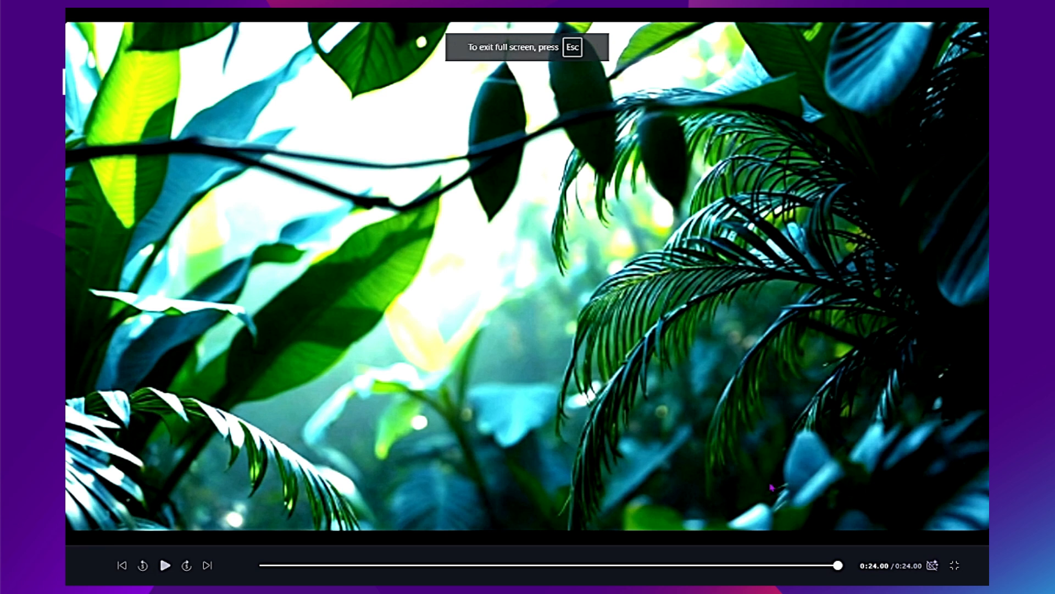
pyautogui.moveTo(837, 565); pyautogui.dragTo(292, 565)
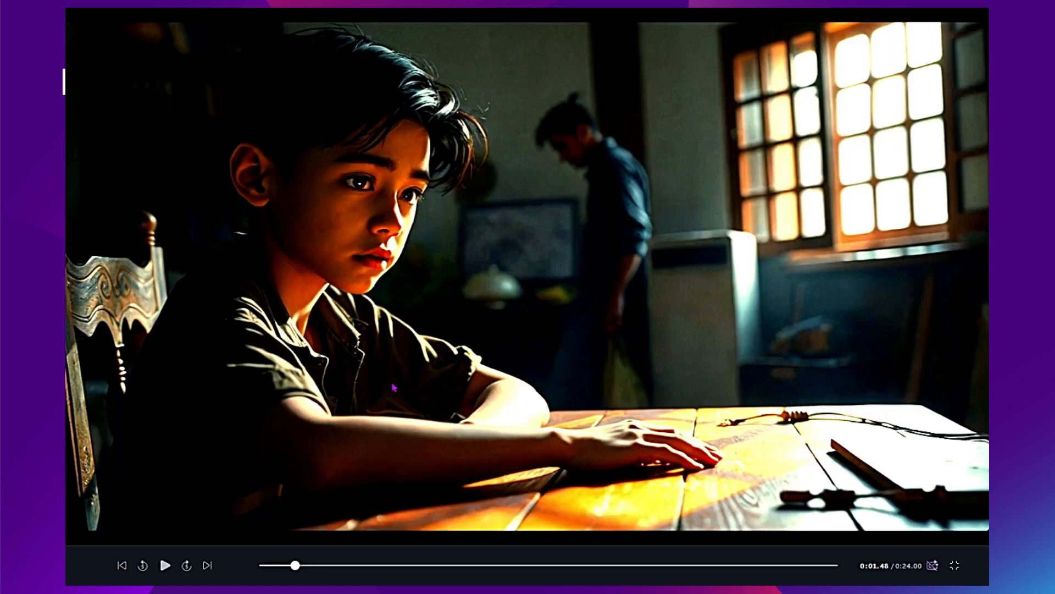
pyautogui.click(164, 565)
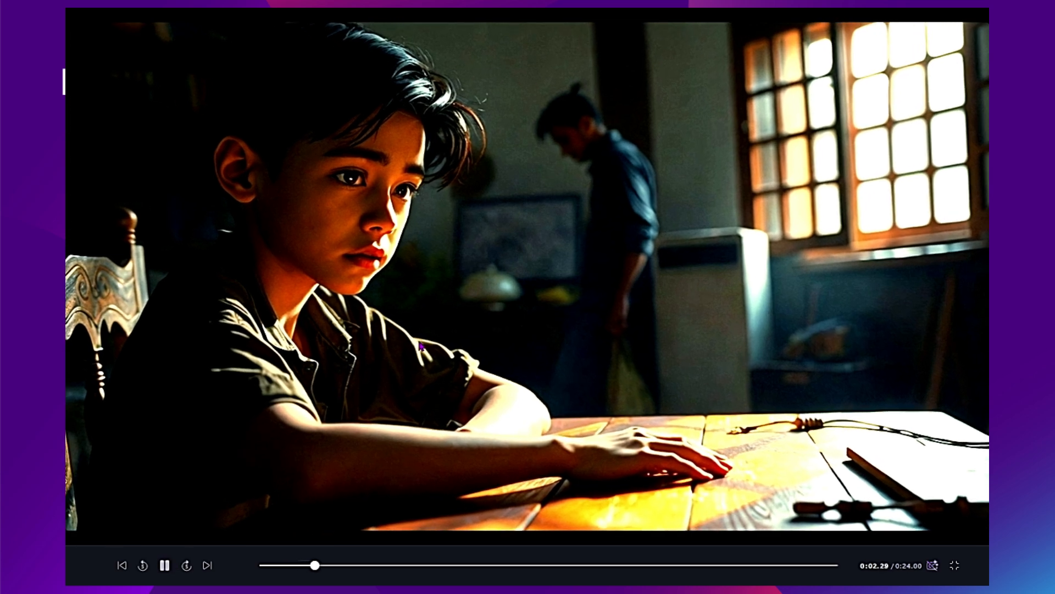